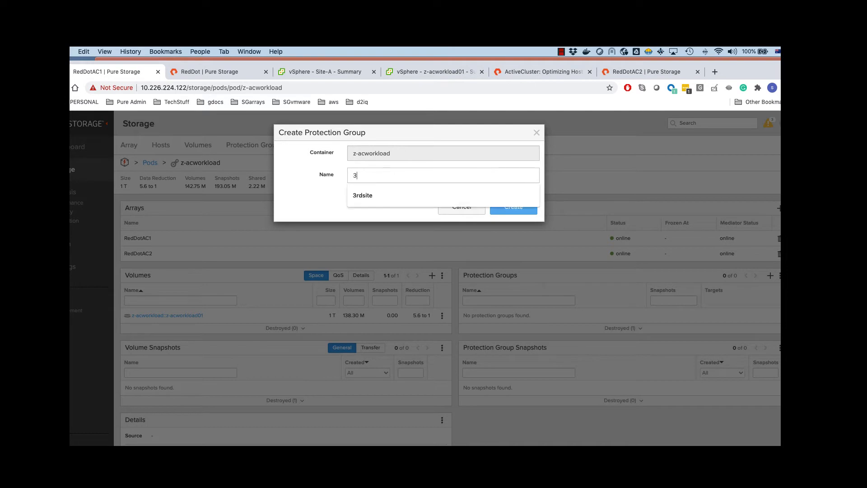
Step: Create protection group 3rdsite and add RedDot as its replication target
type("rdsite")
left_click(506, 209)
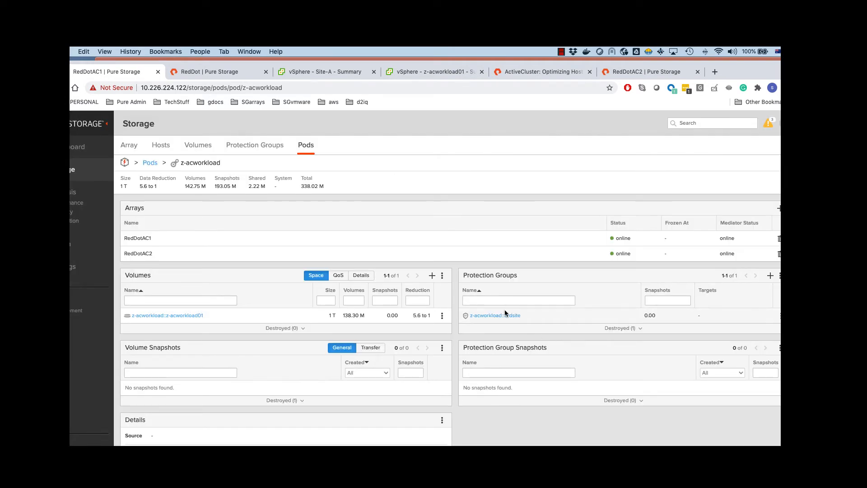
left_click(499, 314)
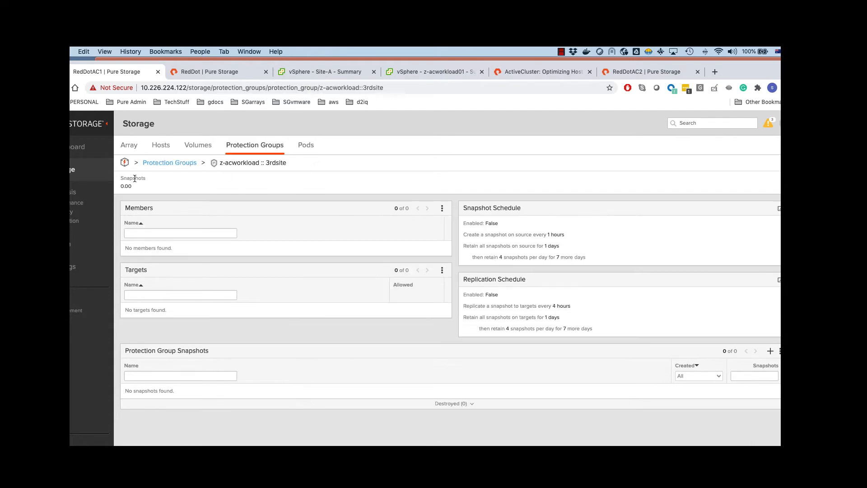
left_click(442, 270)
left_click(391, 284)
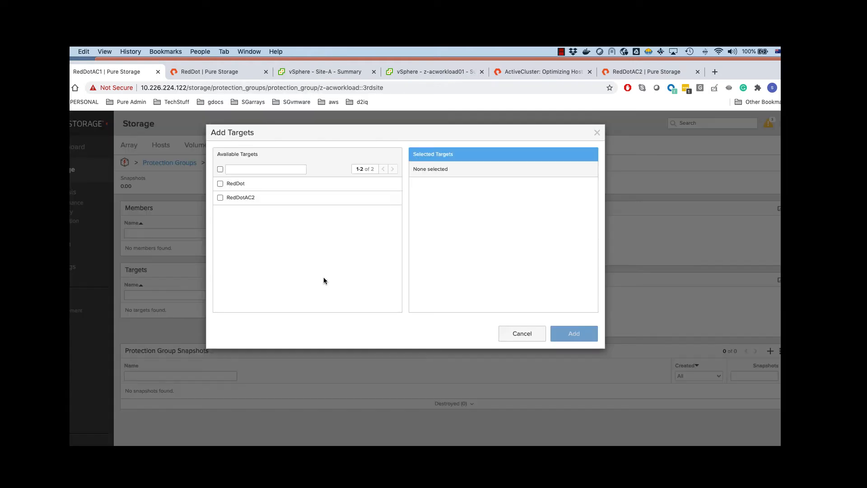
left_click(220, 184)
left_click(583, 336)
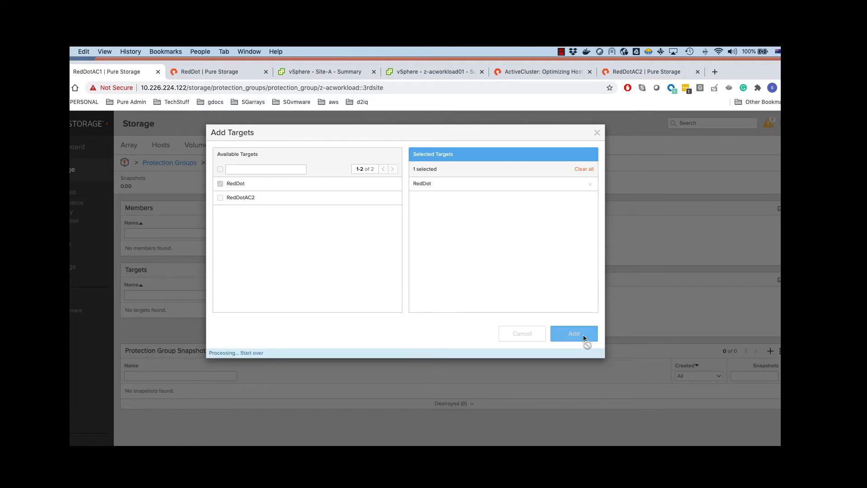
Step: Enable and save the group's snapshot schedule
left_click(777, 210)
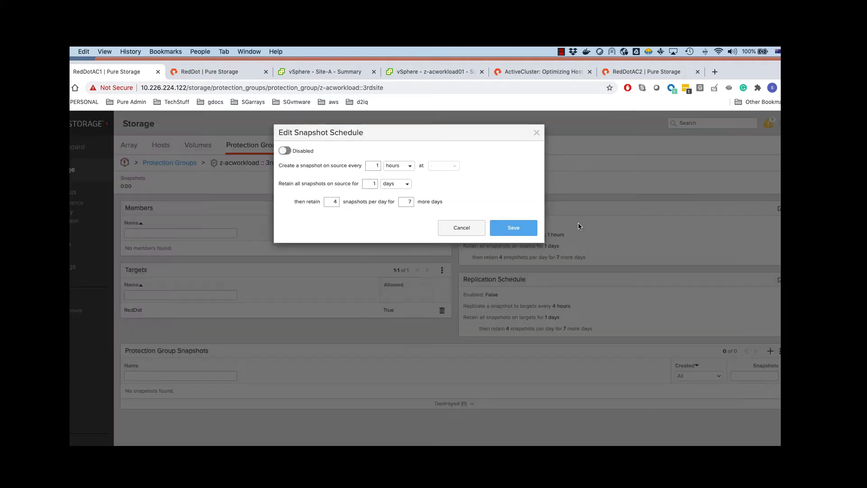
left_click(285, 150)
left_click(514, 228)
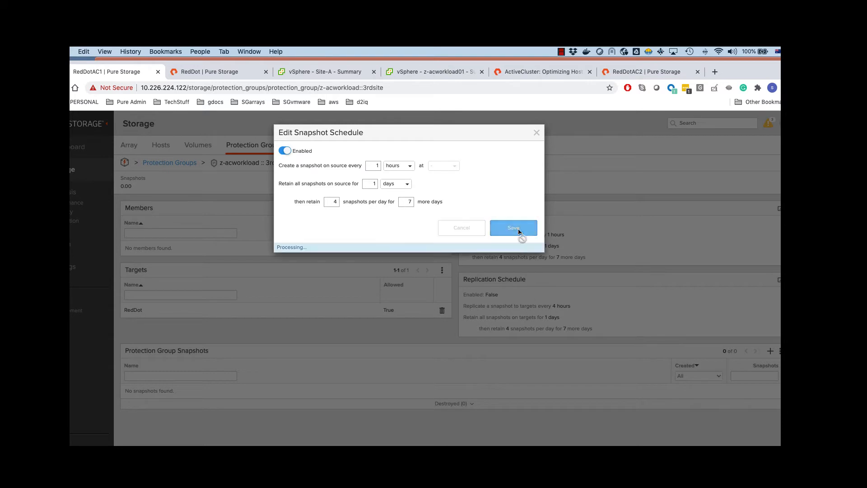
Step: Enable the replication schedule and set it to replicate every 1 hour
left_click(778, 280)
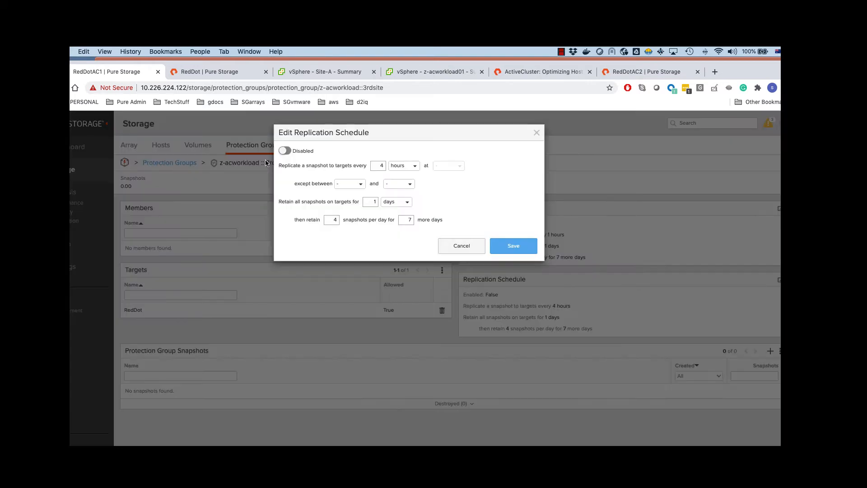
left_click(285, 151)
double_click(381, 166)
type("1")
left_click(524, 248)
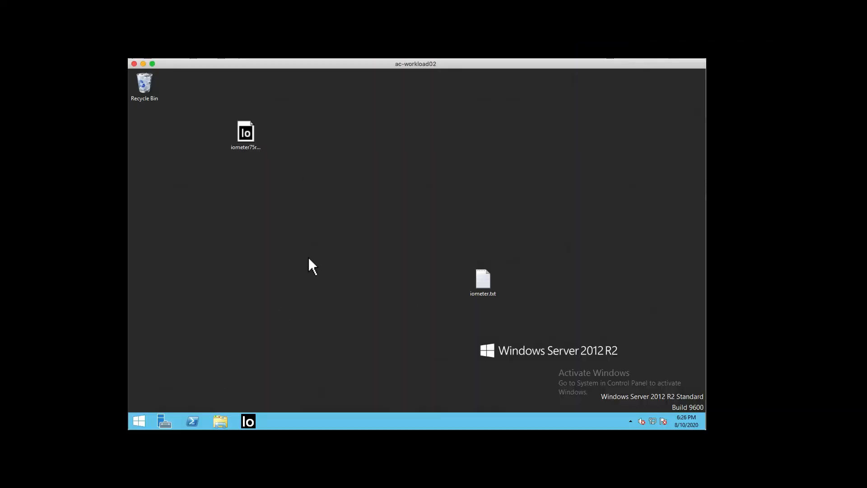
Step: Launch Notepad from Run and type '3rdsite replication'
right_click(232, 231)
left_click(167, 235)
right_click(139, 421)
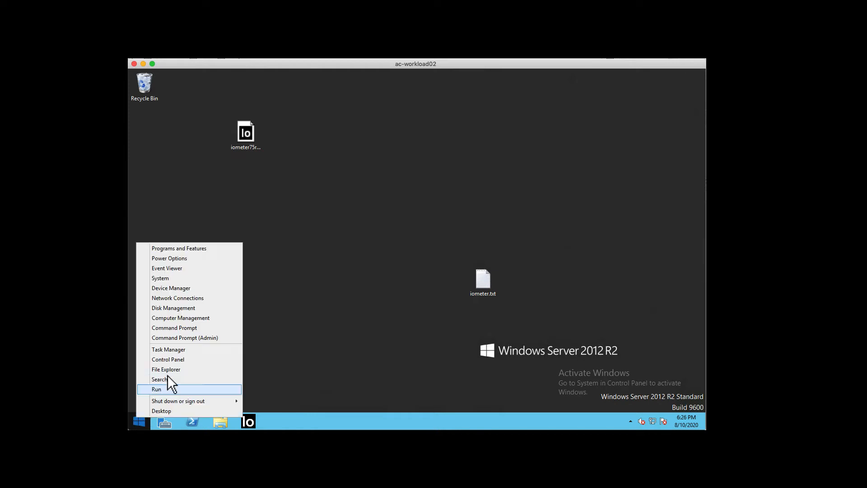
left_click(166, 388)
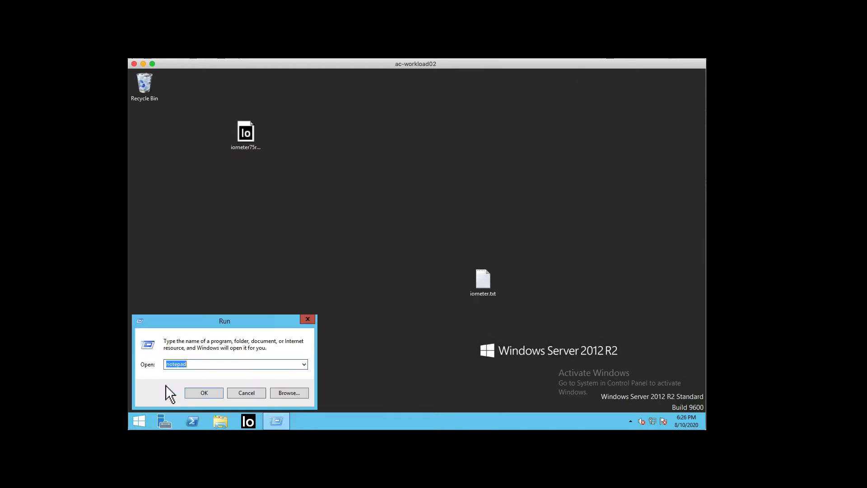
key("Return")
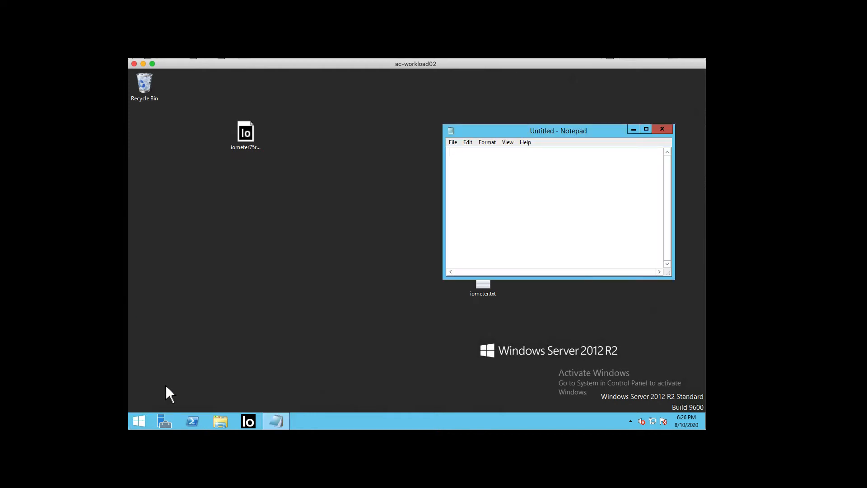
type("3rdsite replication")
Step: Save the note as 3rdsite on the desktop, close Notepad, and return to FlashArray
left_click(453, 142)
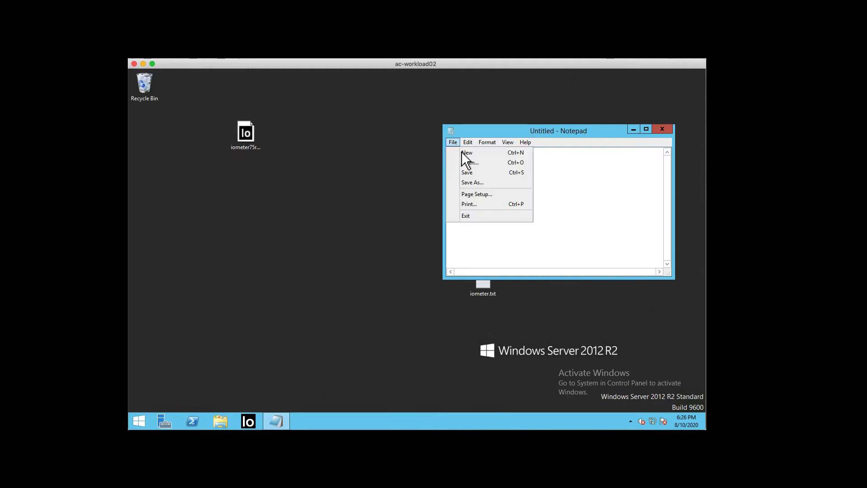
left_click(472, 180)
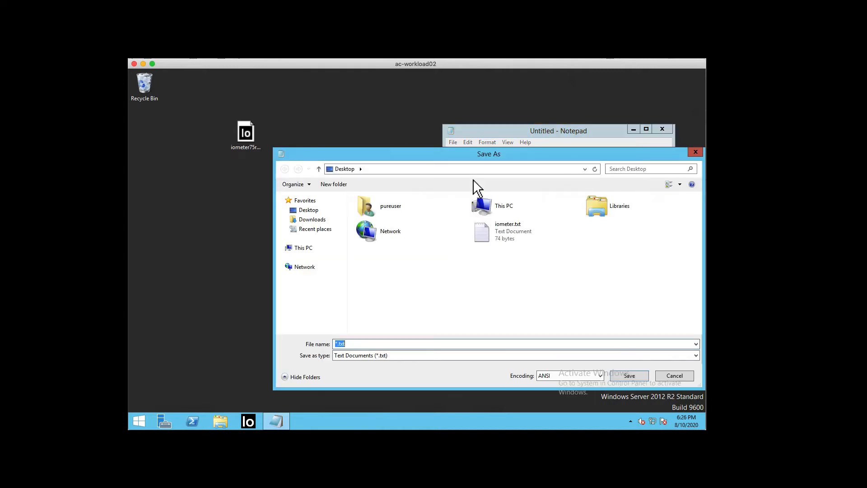
type("3rdsite")
left_click(630, 376)
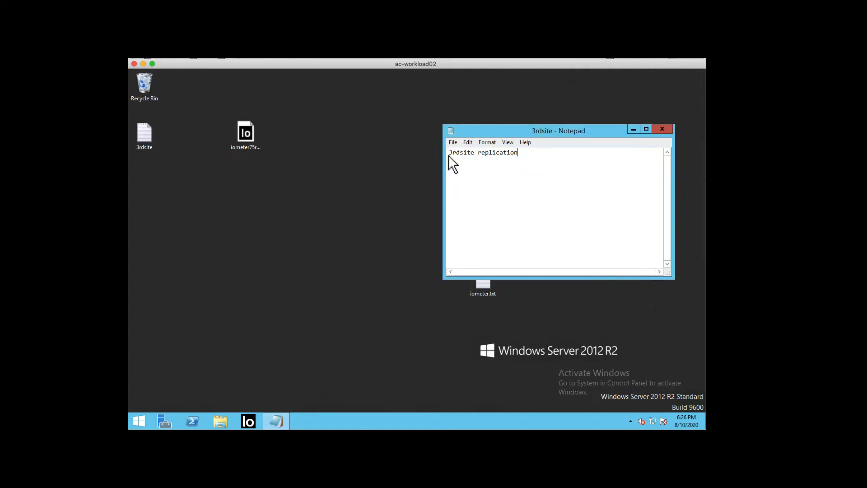
double_click(450, 131)
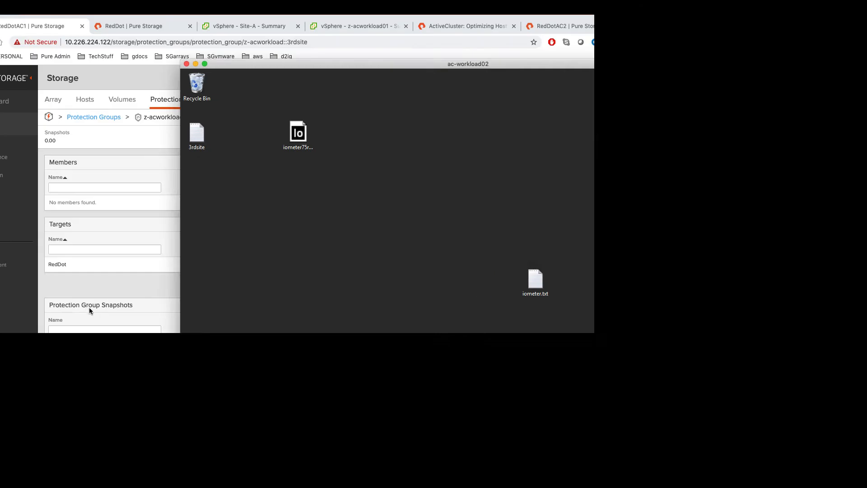
left_click(88, 307)
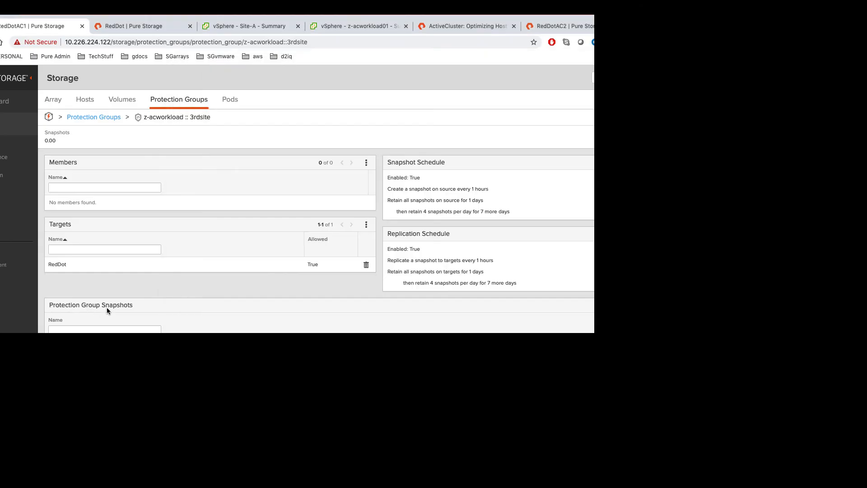
Step: Add volume z-acworkload01 as a member of the 3rdsite protection group
left_click(366, 162)
left_click(328, 197)
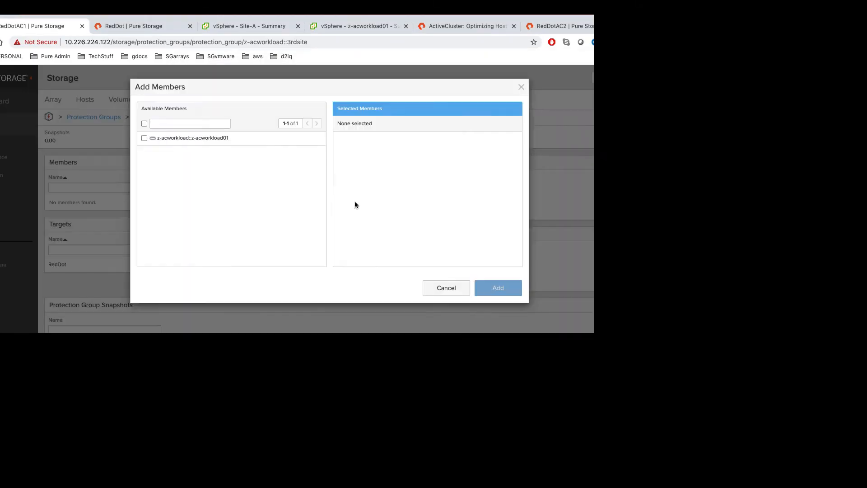
left_click(145, 138)
left_click(498, 289)
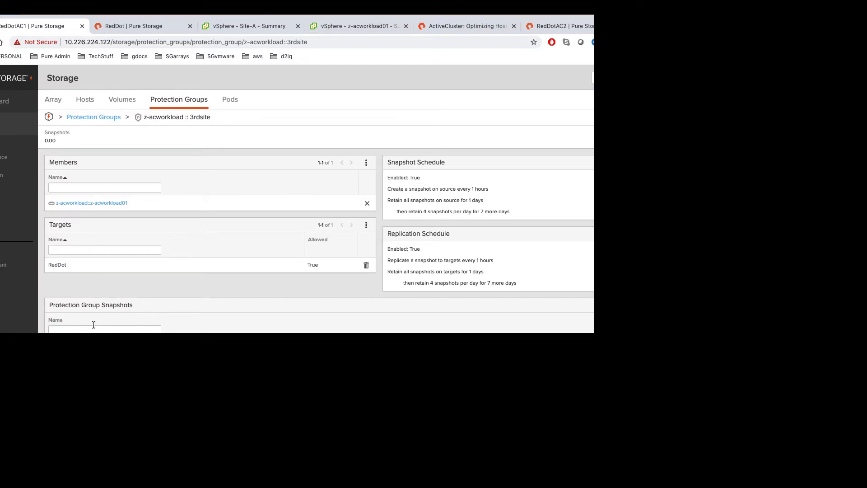
Step: Create a protection group snapshot with suffix replicatenow and Replicate Now turned on
left_click(693, 305)
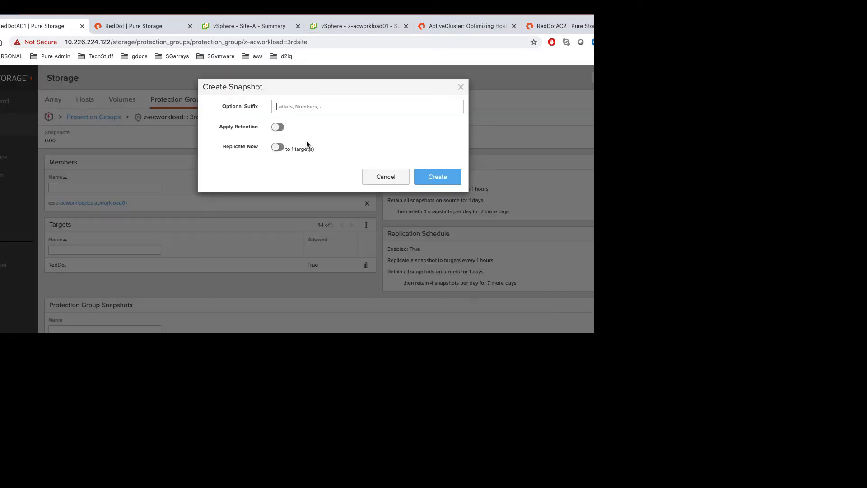
left_click(280, 148)
left_click(314, 105)
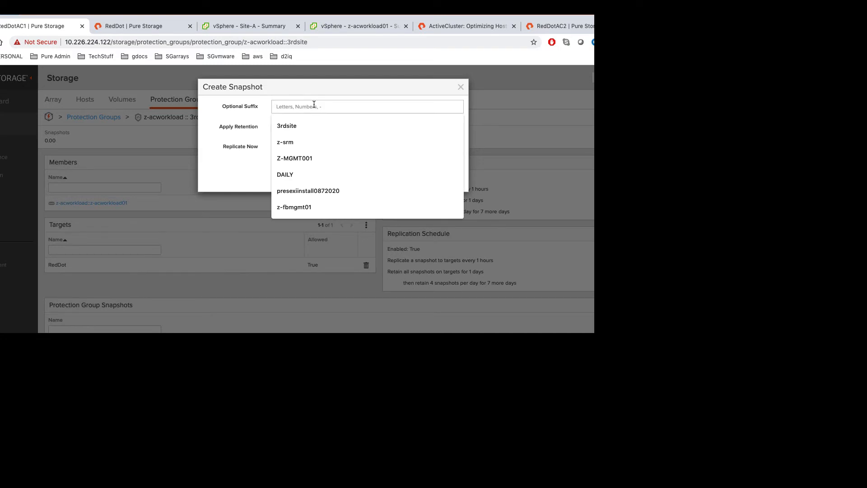
type("replicatenow")
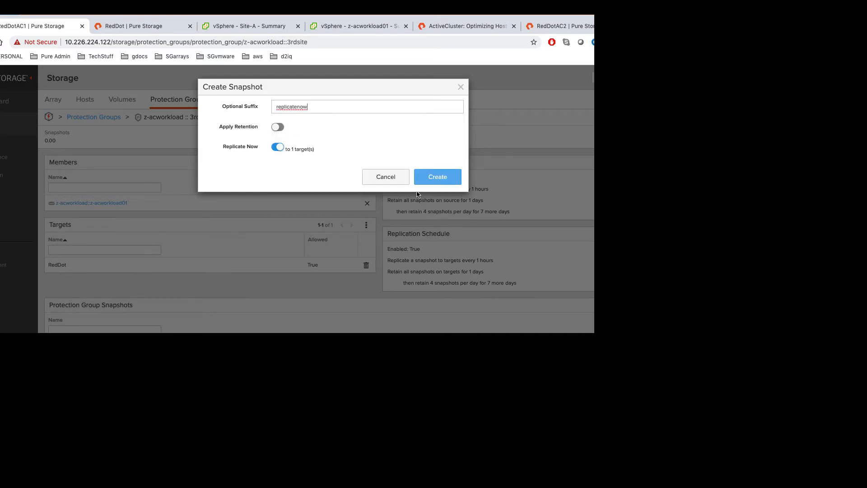
left_click(443, 176)
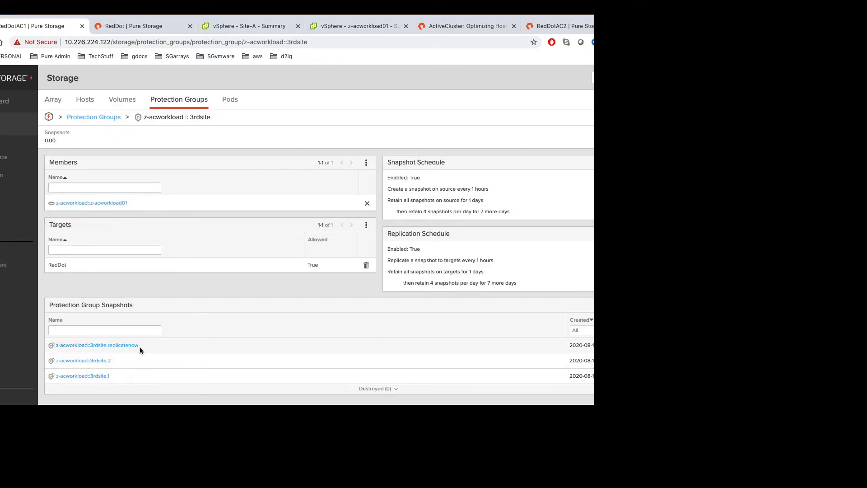
Step: On the RedDot array, filter protection groups by '3r' and open z-acworkload:3rdsite
left_click(133, 27)
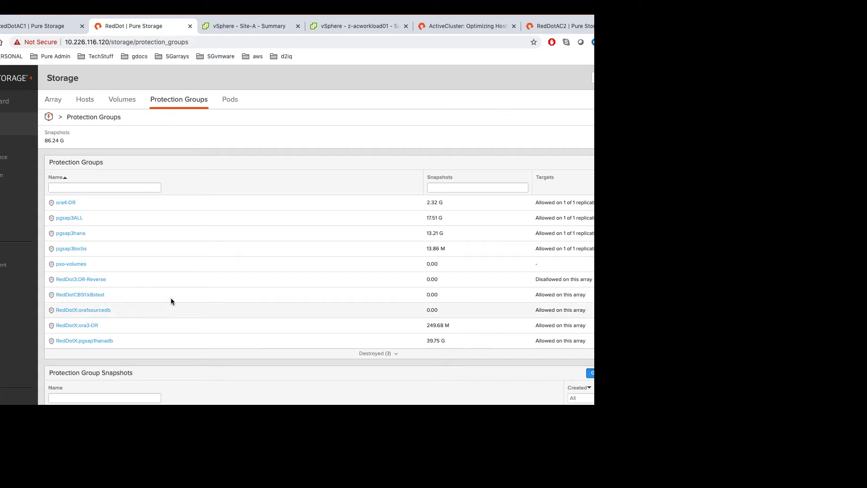
scroll(179, 271, "down", 2)
scroll(179, 271, "up", 2)
left_click(130, 99)
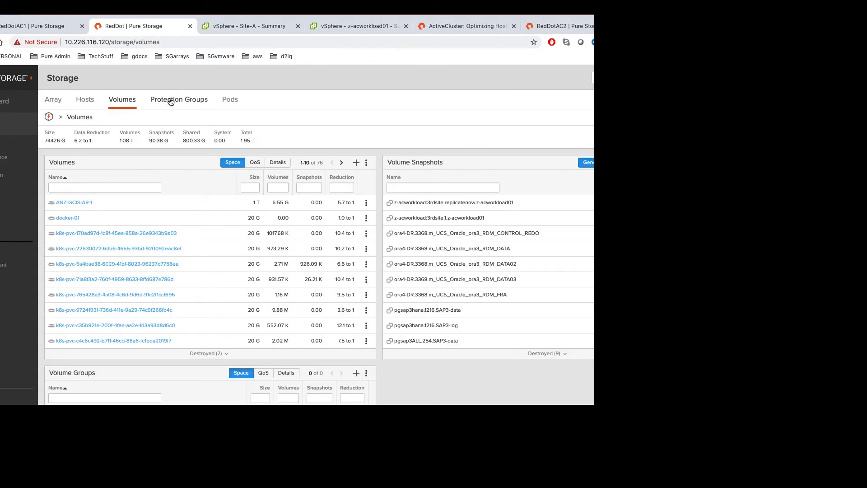
left_click(171, 100)
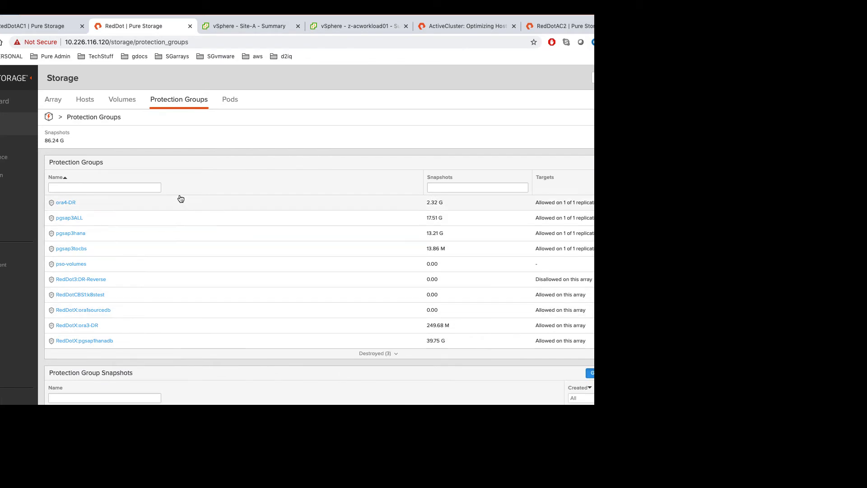
type("3")
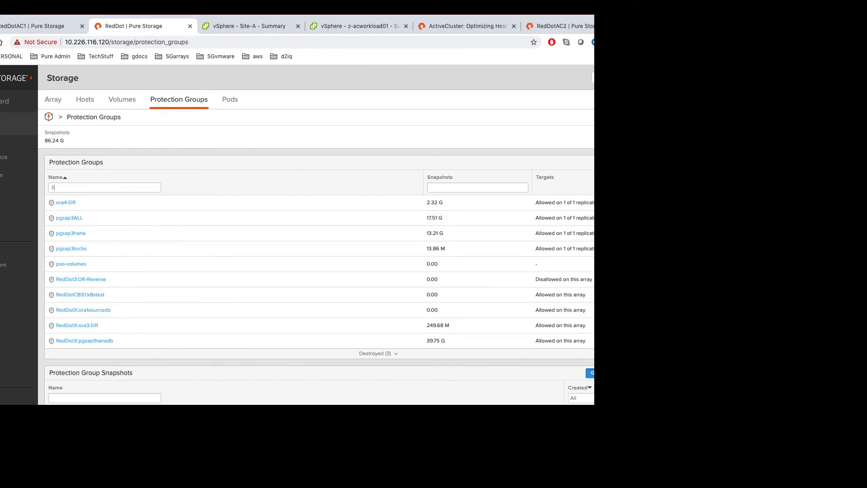
type("r")
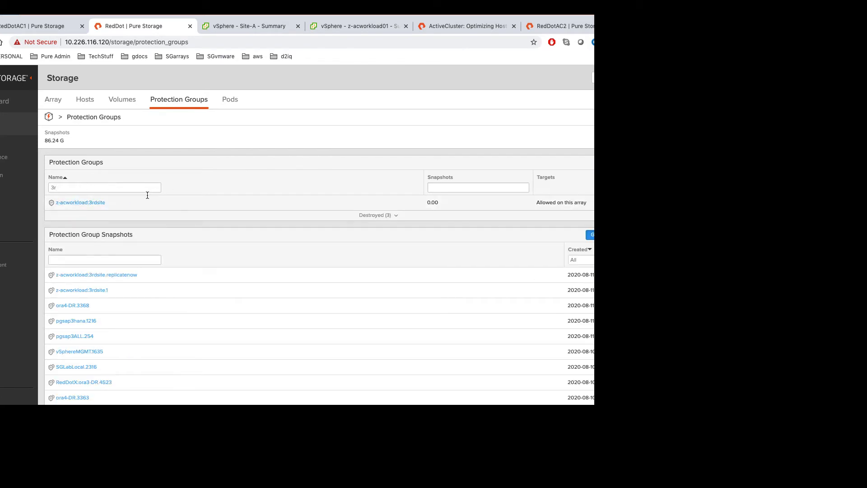
left_click(91, 203)
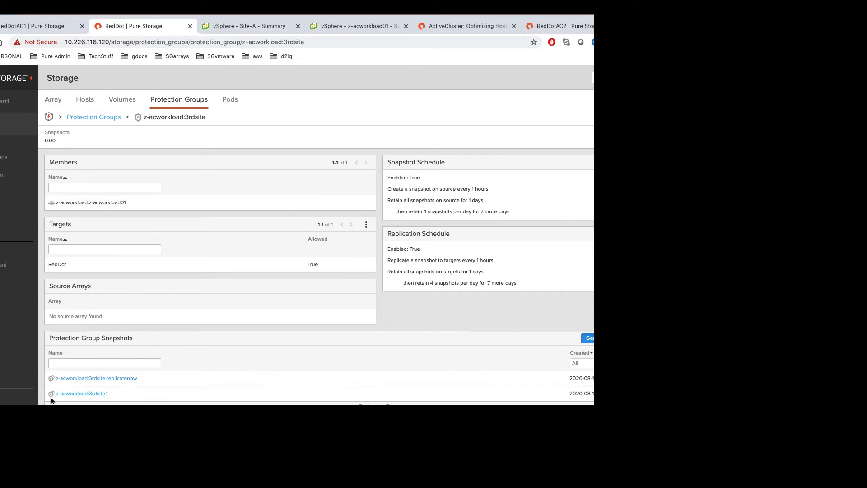
Step: Copy the replicatenow z-acworkload01 snapshot onto volume newsnapshot3rdsite, allowing overwrite
left_click(122, 379)
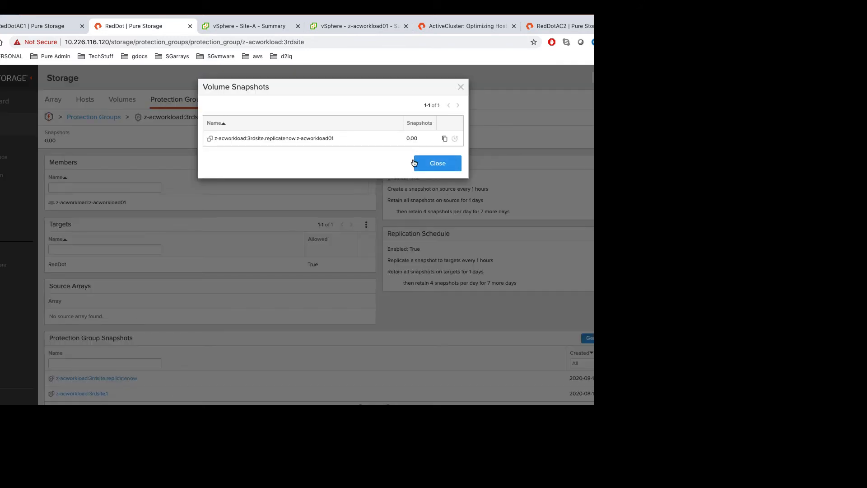
left_click(445, 138)
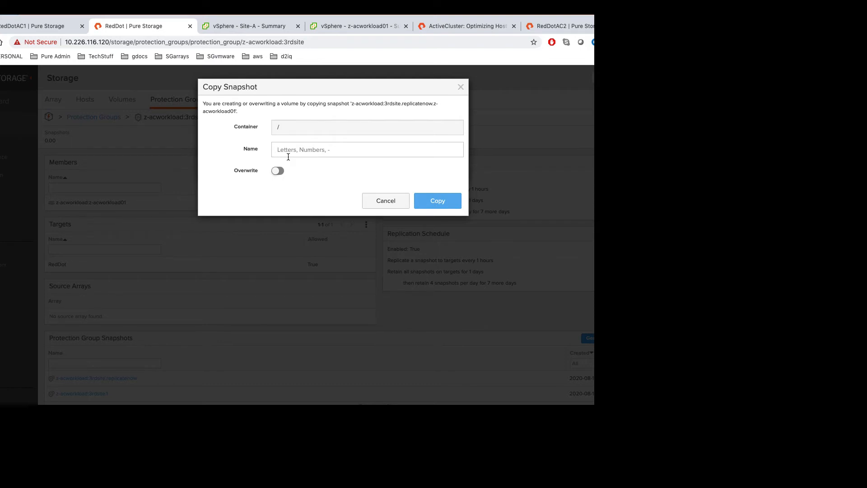
type("newsnapshot3rdsite")
left_click(281, 172)
left_click(435, 200)
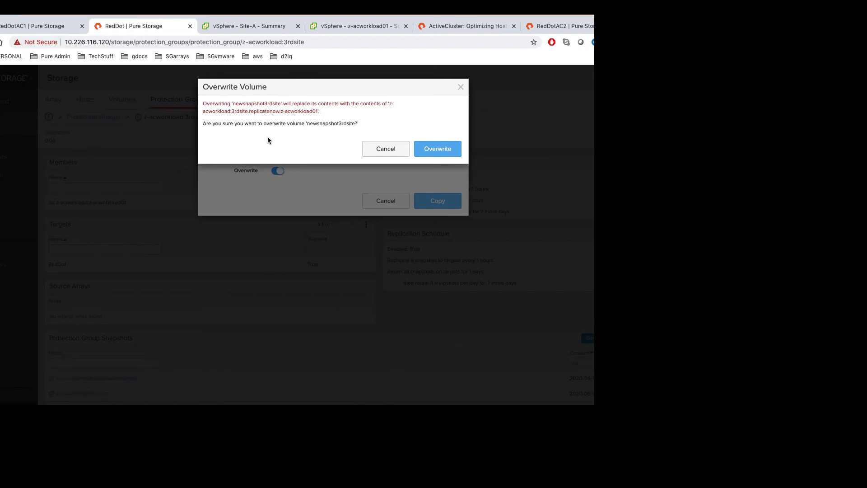
left_click(436, 148)
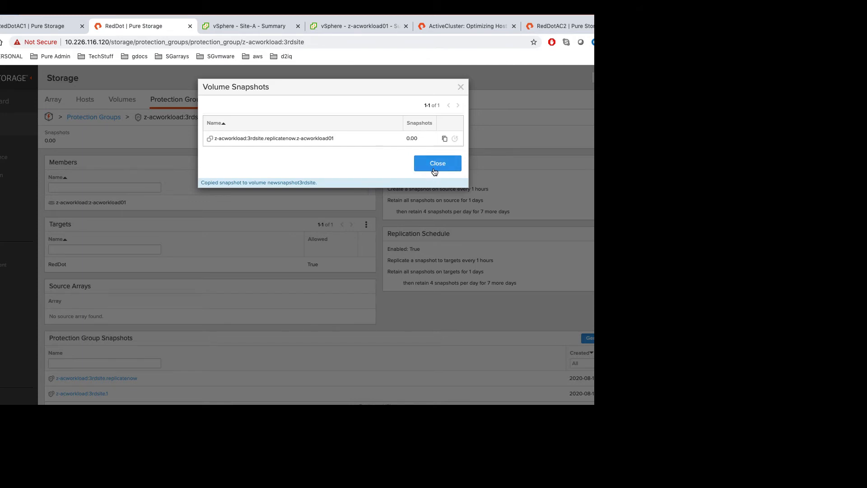
left_click(434, 163)
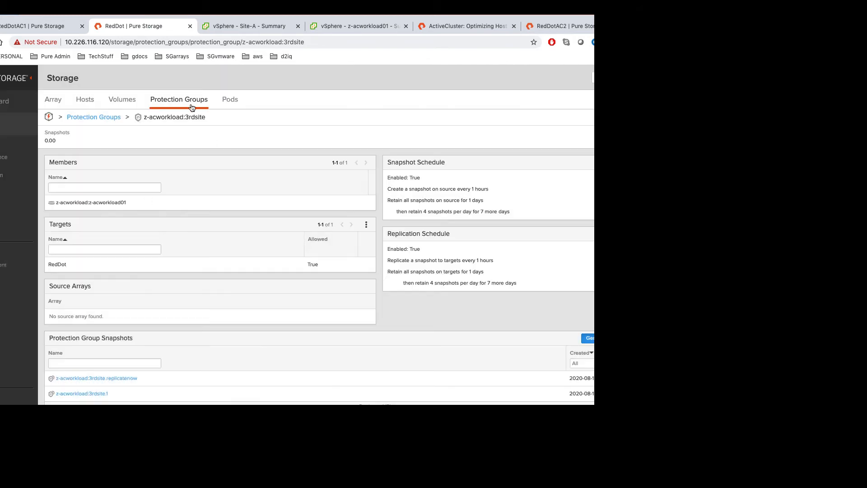
Step: Find volume newsnapshot3rdsite and connect it to host group SingaporeCluster as LUN 241
left_click(121, 99)
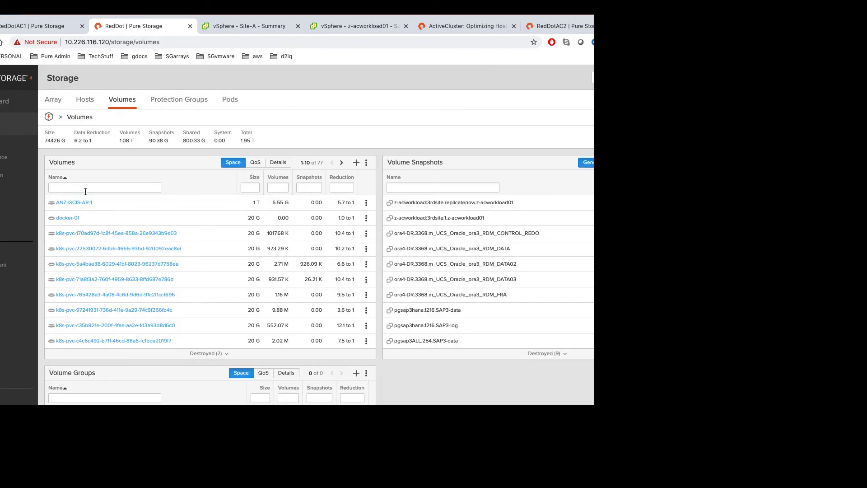
type("3rd")
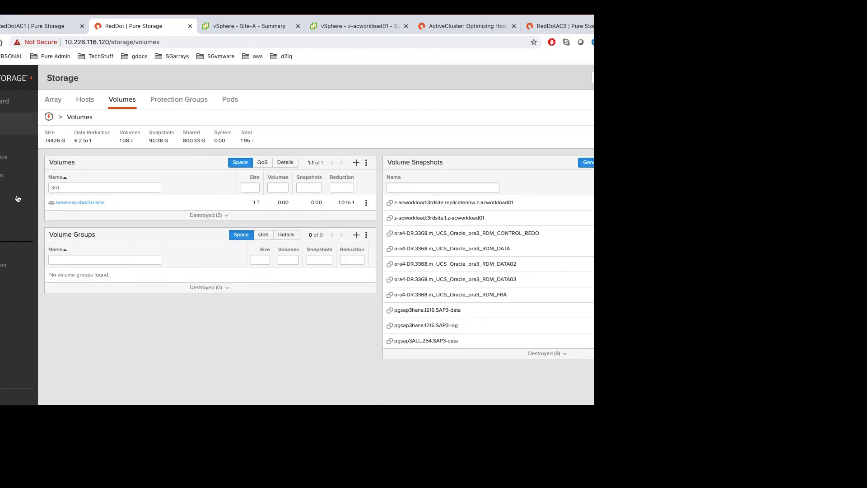
left_click(82, 202)
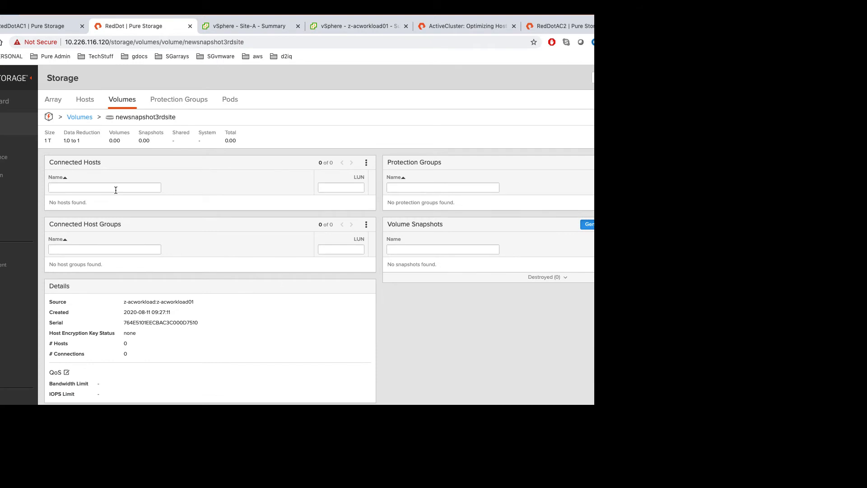
left_click(366, 162)
left_click(366, 224)
left_click(323, 237)
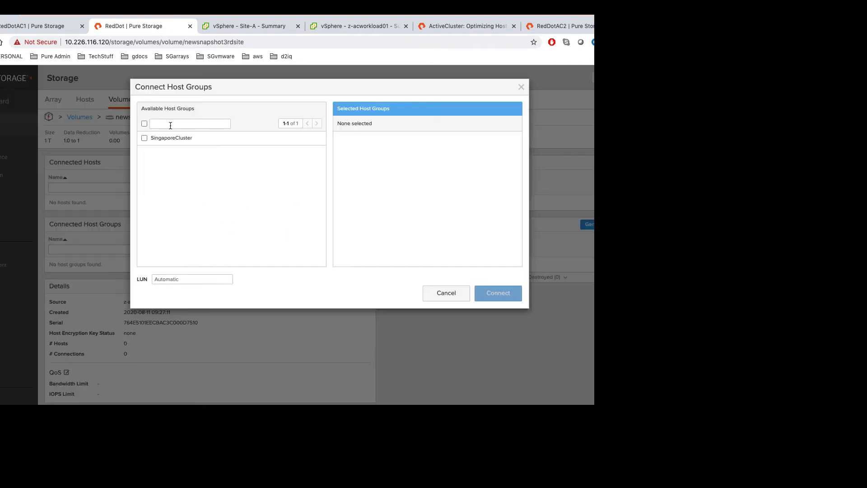
left_click(144, 138)
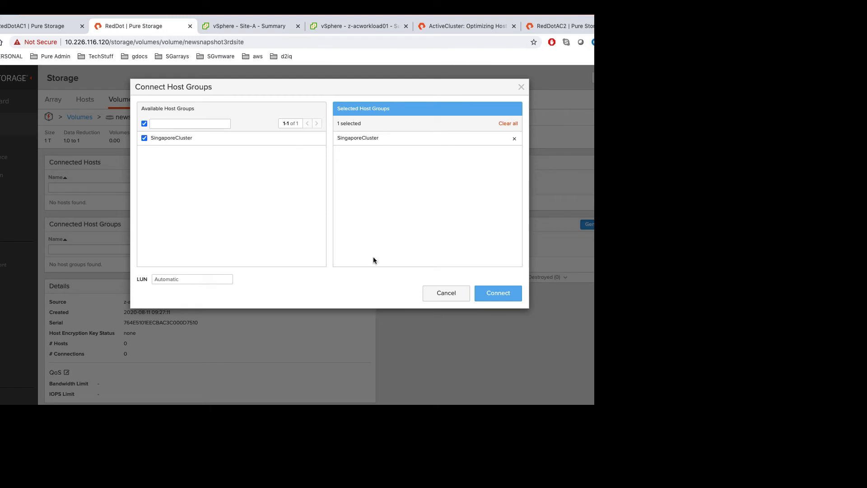
left_click(499, 292)
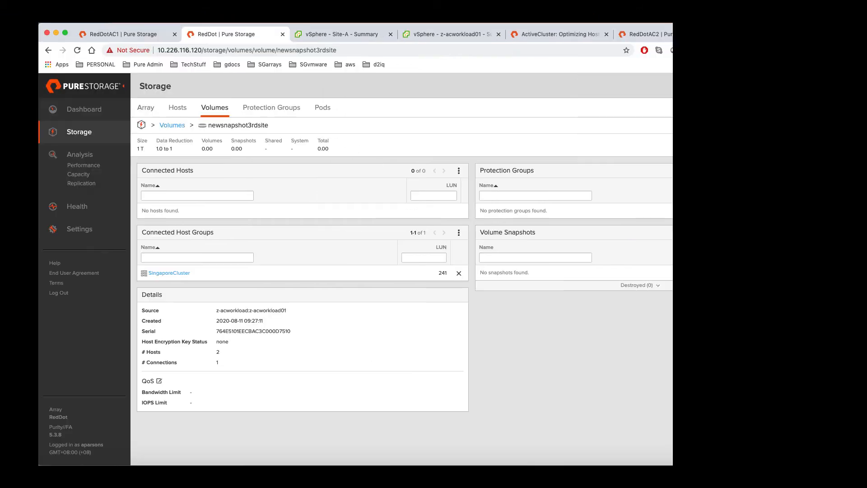
left_click(213, 25)
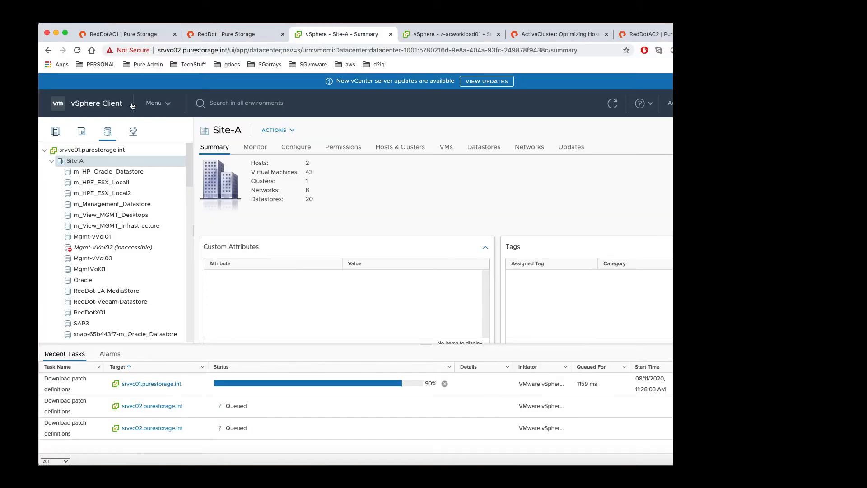
Step: Rescan the Site-A datacenter's storage for new devices and VMFS volumes
right_click(75, 162)
mouse_move(148, 276)
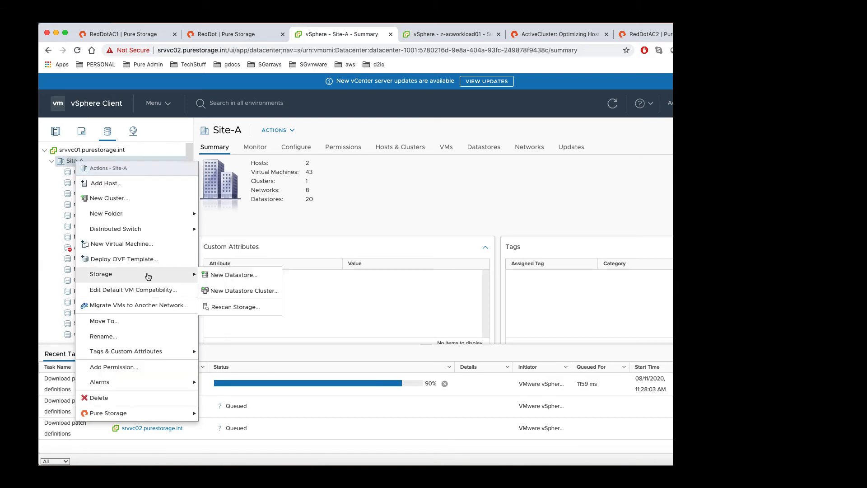
left_click(226, 307)
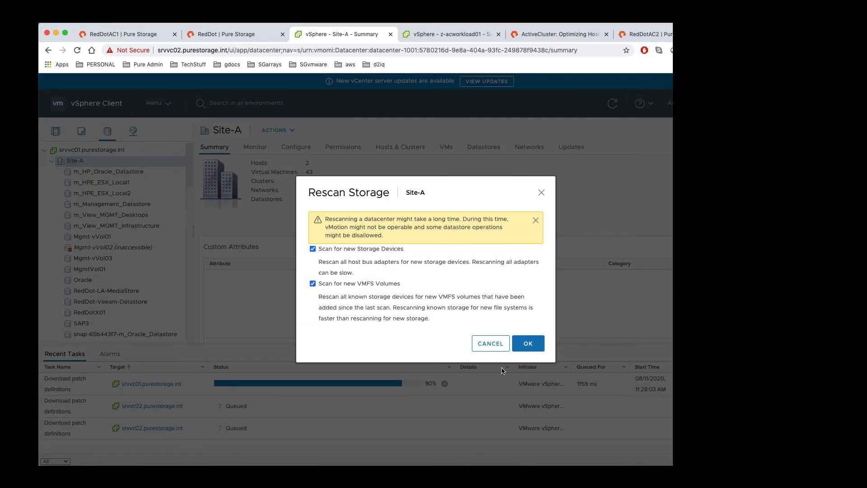
left_click(525, 344)
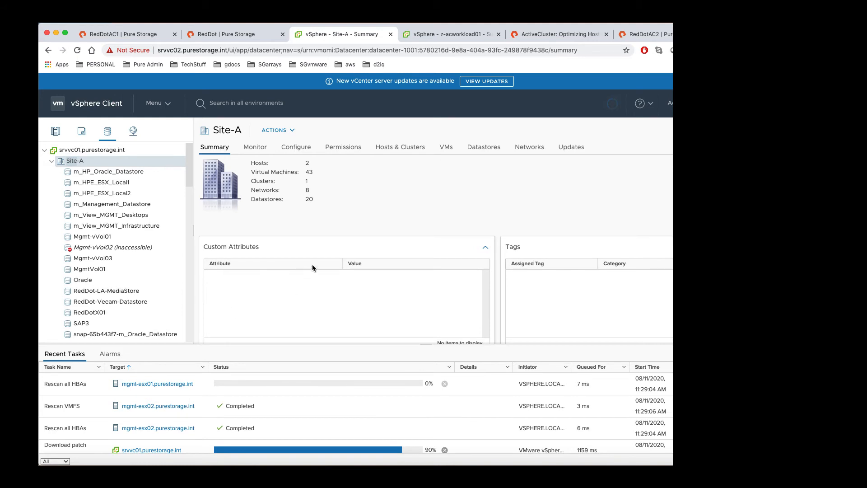
left_click(615, 20)
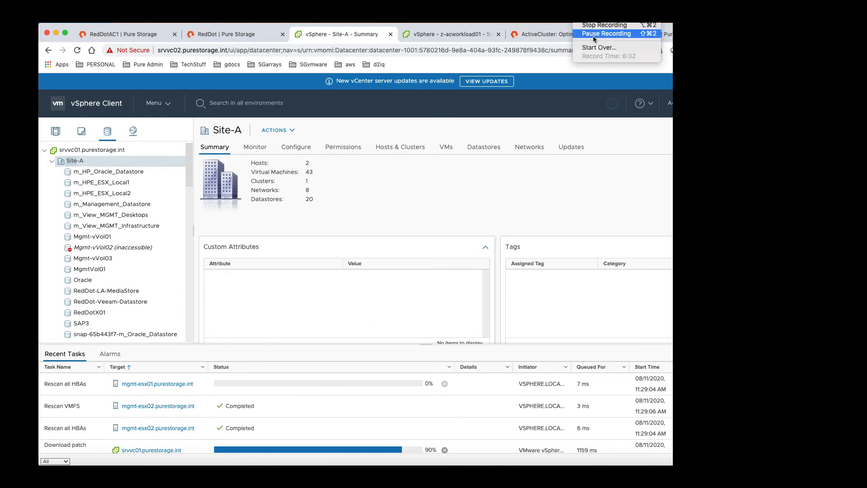
left_click(603, 34)
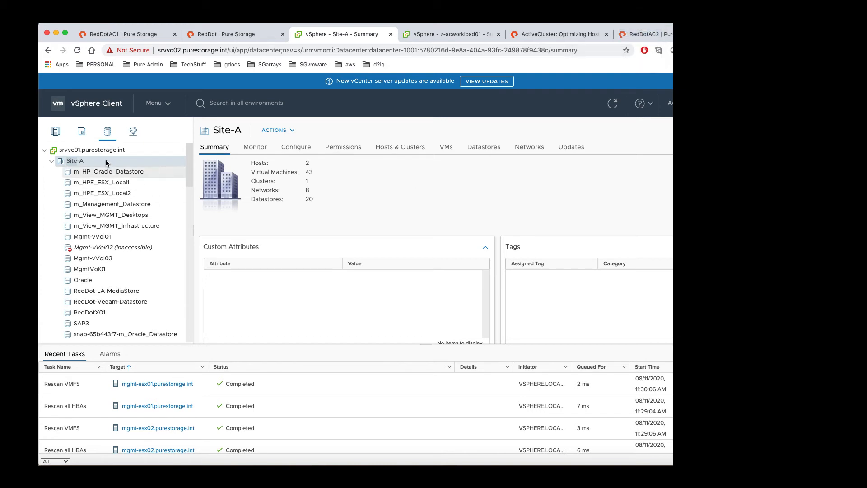
right_click(88, 162)
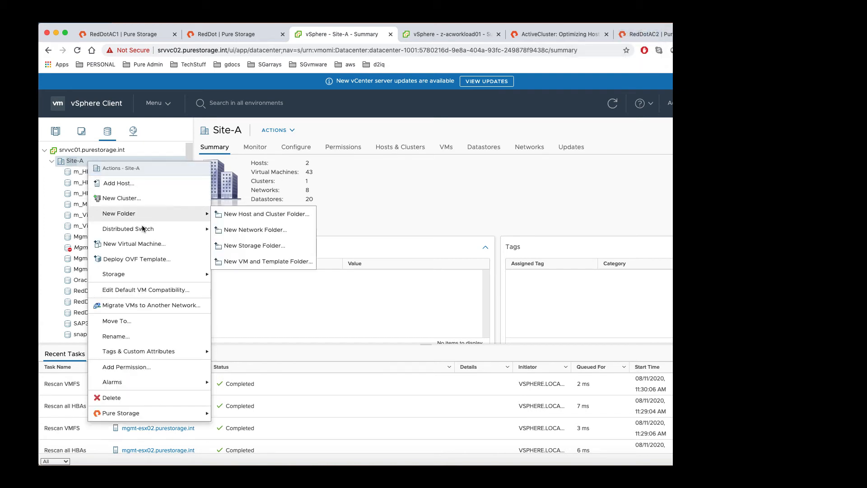
mouse_move(136, 275)
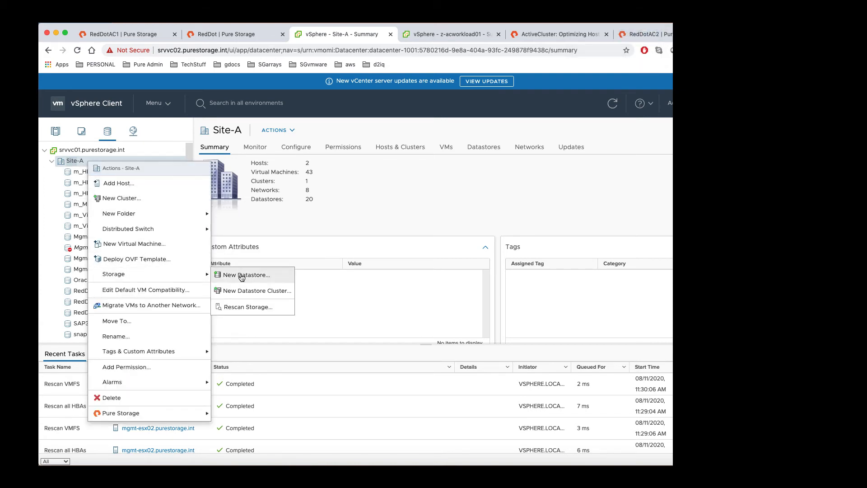
Step: Start a new VMFS datastore named restore, listing disks from host mgmt-esx01
left_click(263, 276)
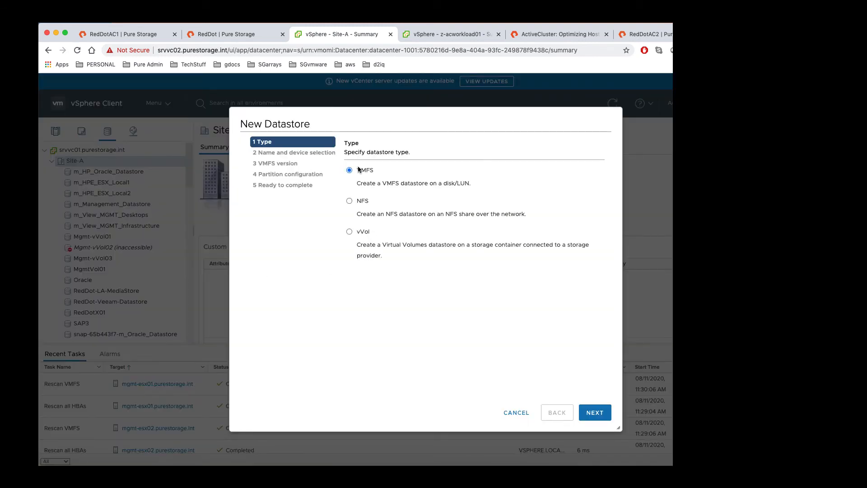
left_click(594, 413)
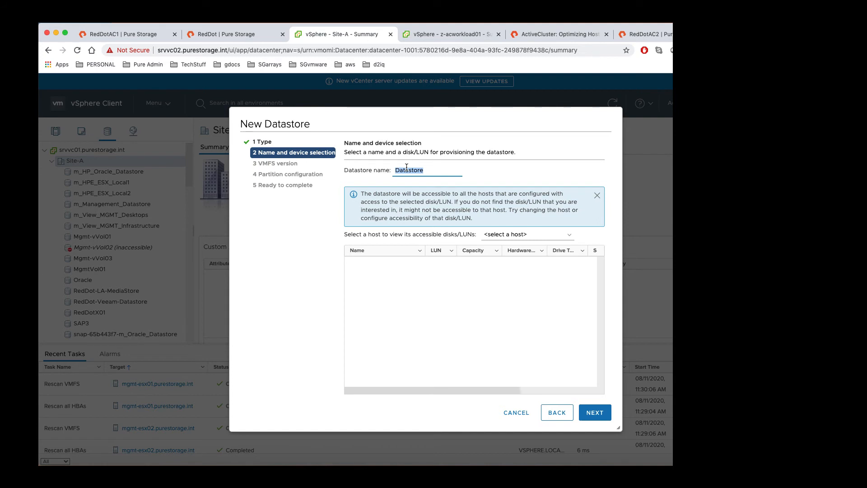
type("restore")
left_click(546, 235)
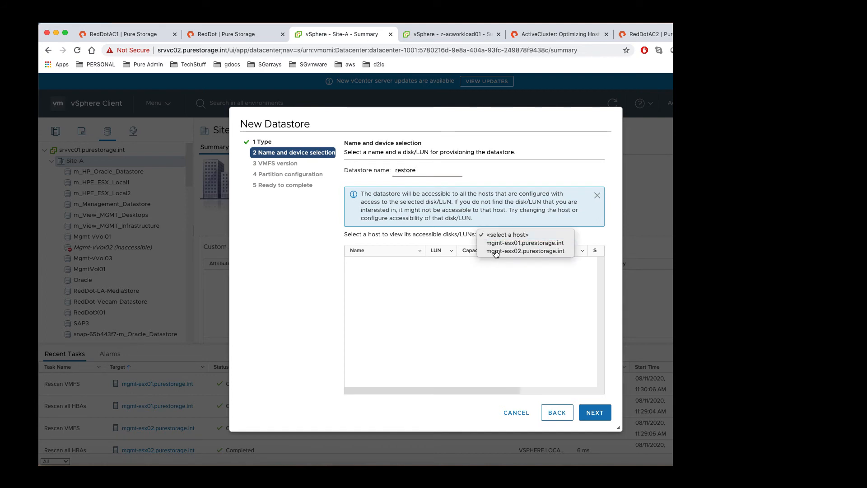
left_click(517, 243)
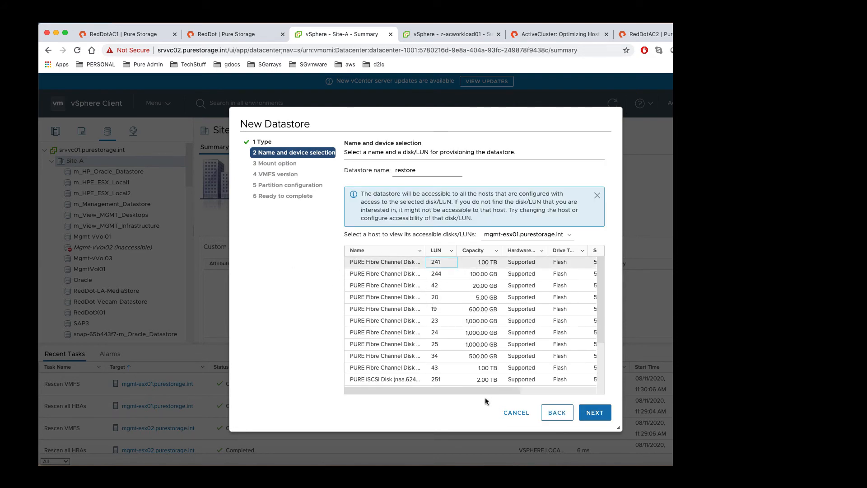
Step: Select the 1 TB snapshot disk at LUN 241
left_click_drag(489, 390, 568, 390)
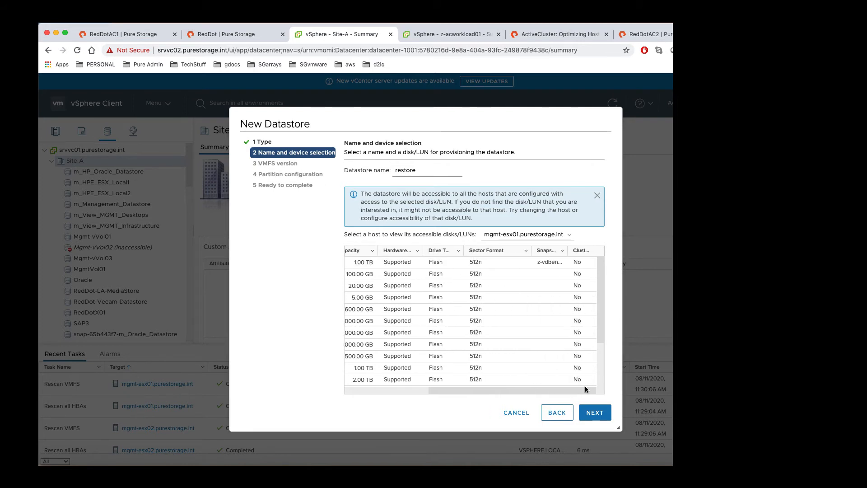
left_click_drag(566, 251, 587, 251)
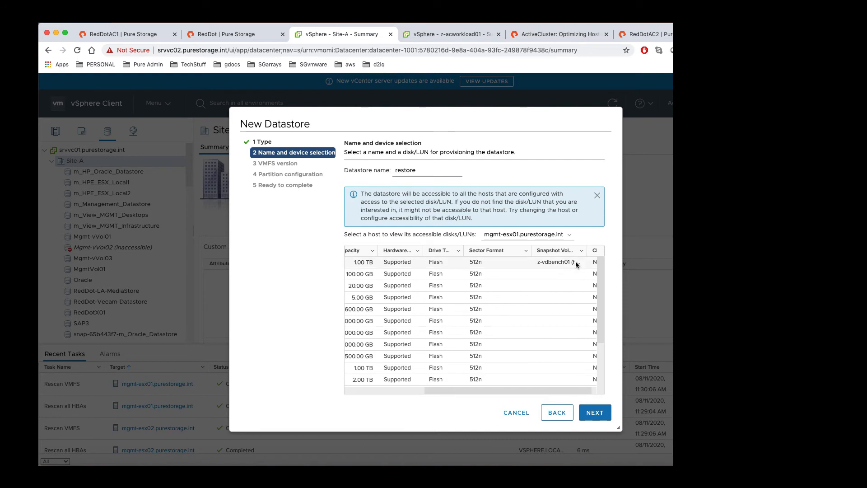
left_click_drag(588, 251, 596, 252)
left_click_drag(441, 390, 363, 381)
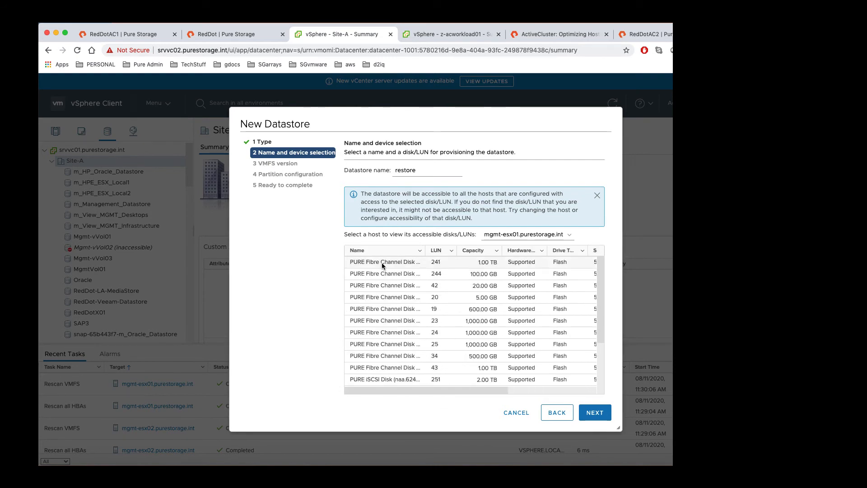
left_click(382, 265)
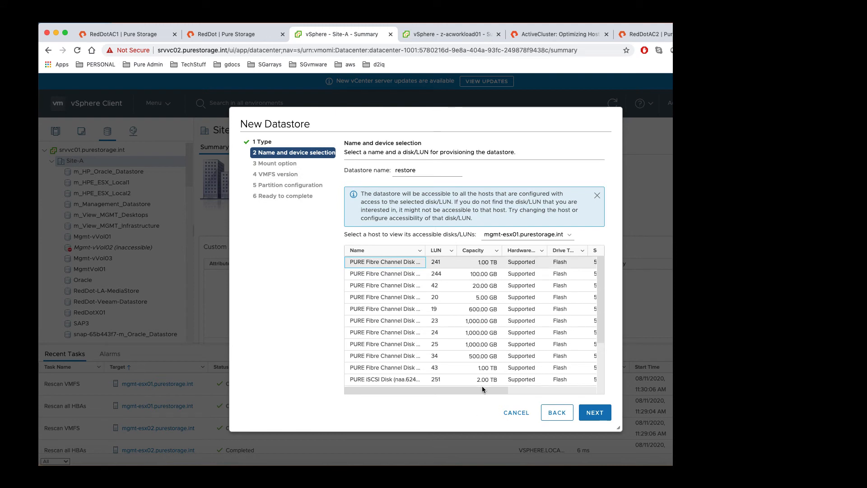
left_click_drag(483, 389, 603, 380)
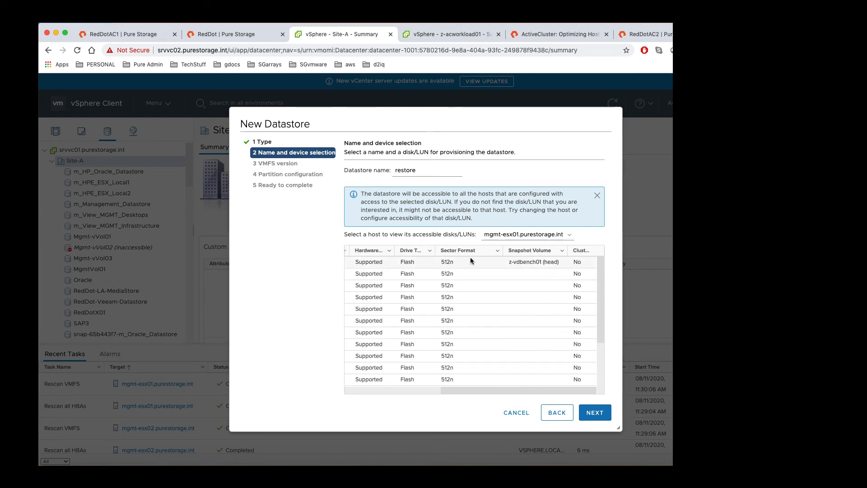
left_click(597, 413)
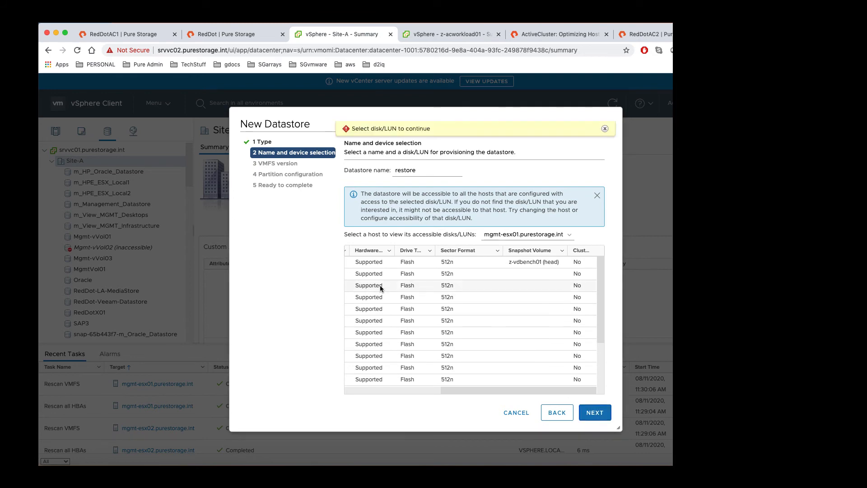
left_click(465, 262)
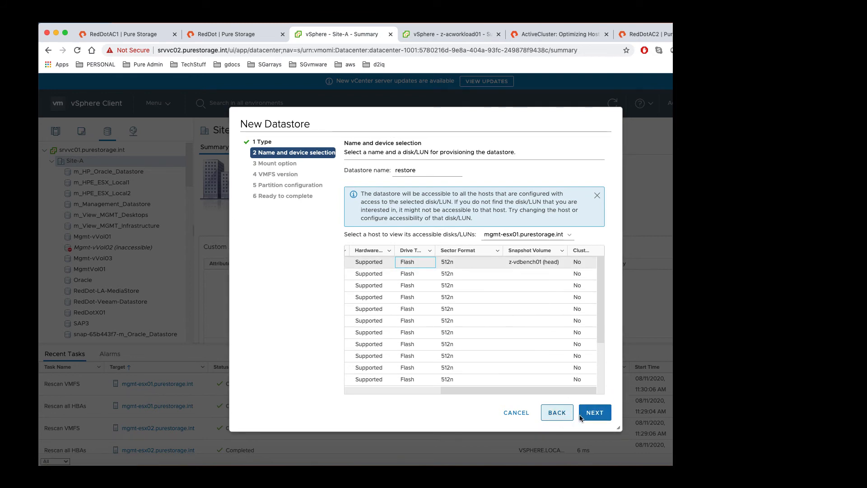
left_click(594, 412)
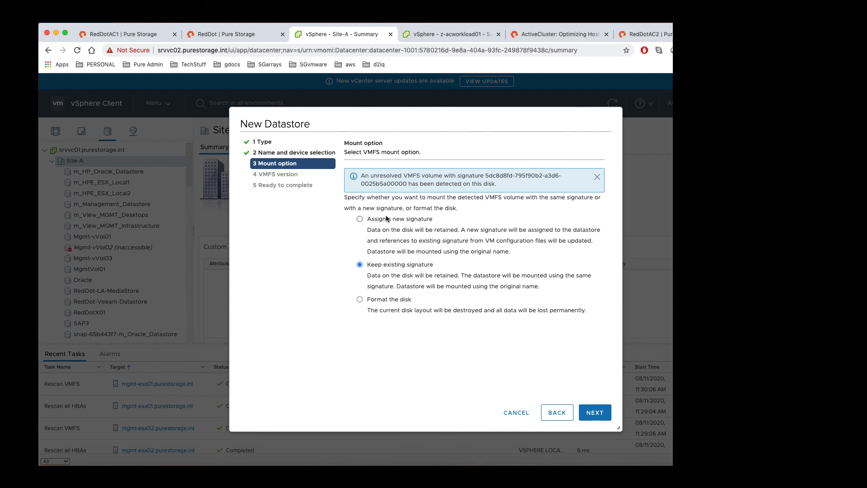
Step: Choose Assign a new signature and VMFS 6, advancing to the review
left_click(367, 219)
left_click(596, 411)
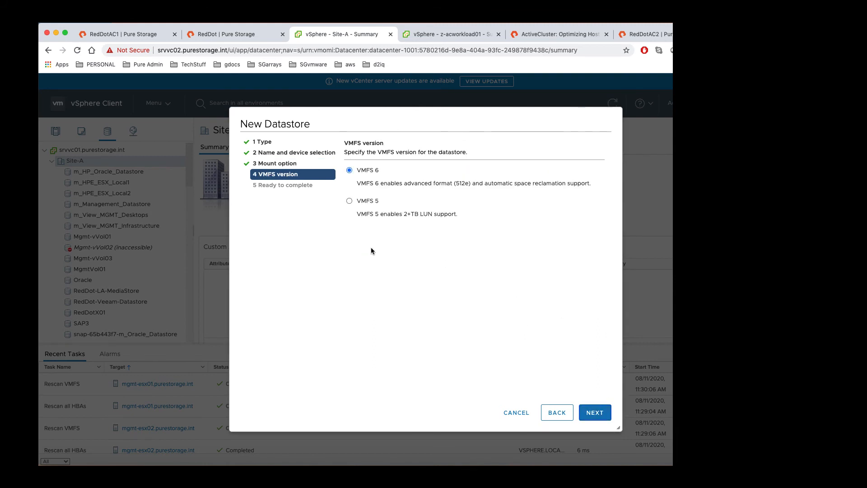
left_click(604, 416)
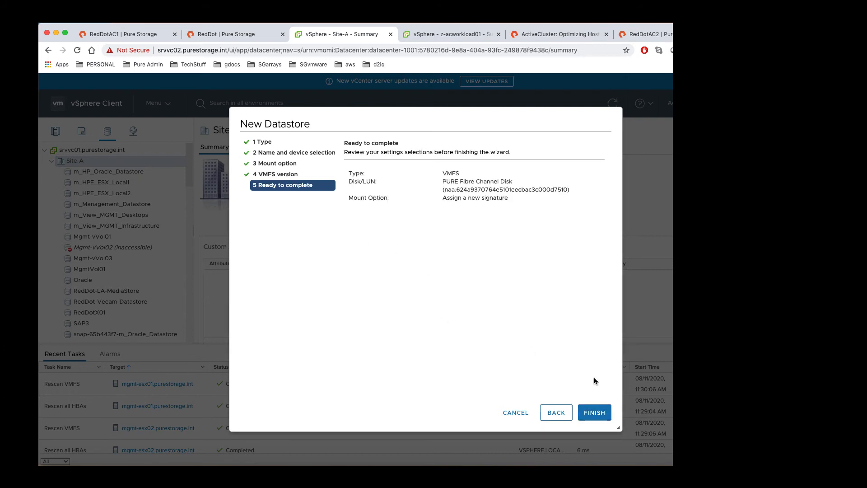
Step: Finish creating the datastore and open the snap-6a25a081-z-vdbench01 datastore
left_click(598, 412)
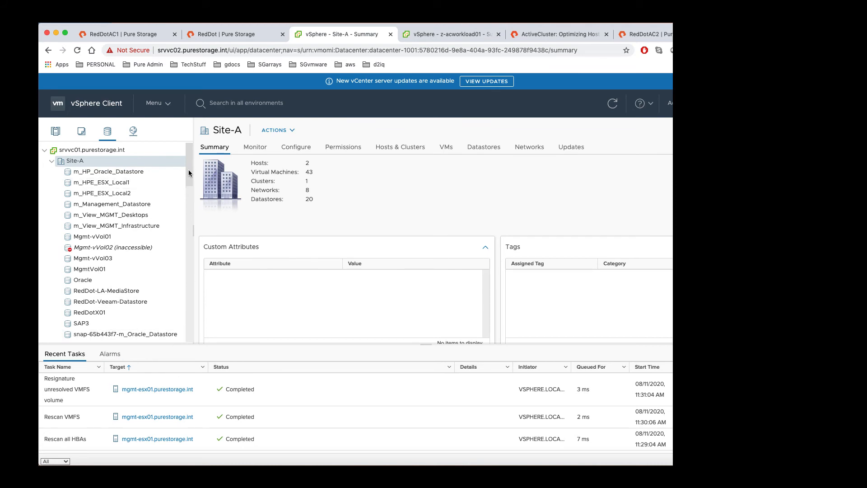
scroll(188, 172, "down", 3)
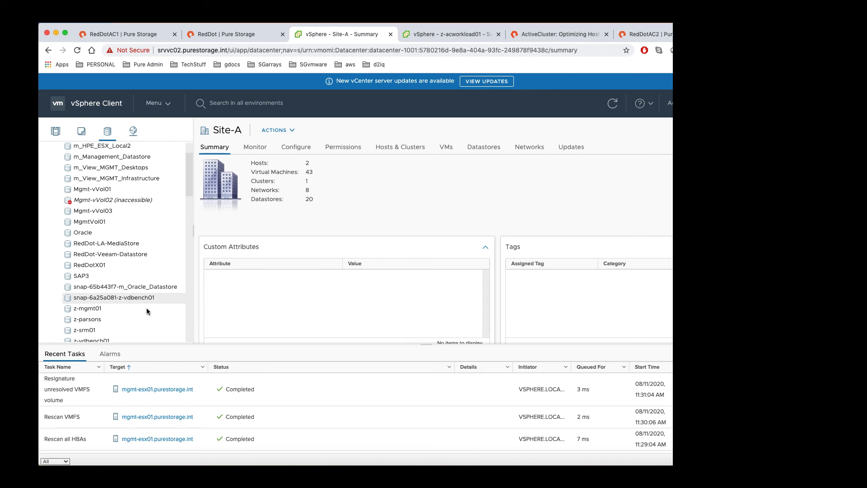
left_click(126, 296)
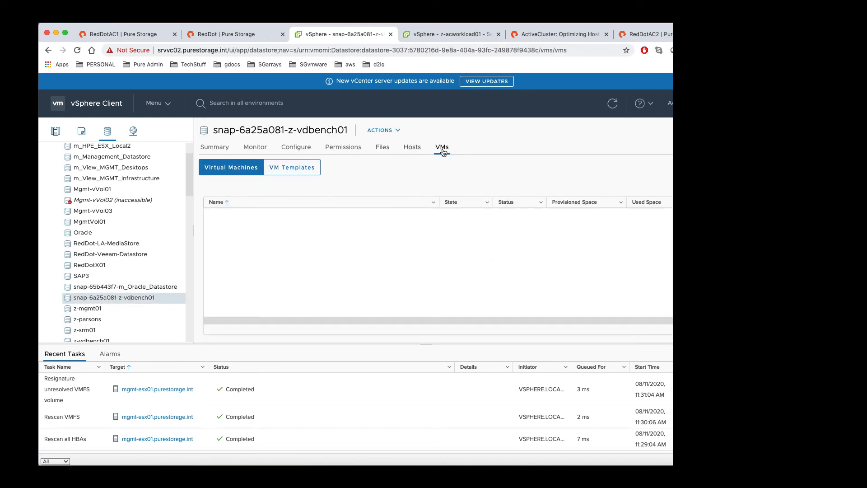
Step: Browse the datastore's ac-workload02 folder and select ac-workload02.vmx
left_click(381, 147)
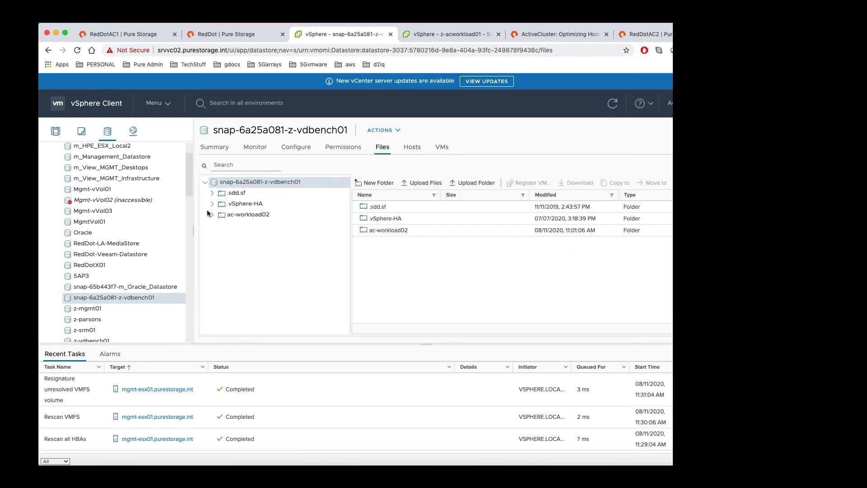
left_click(251, 214)
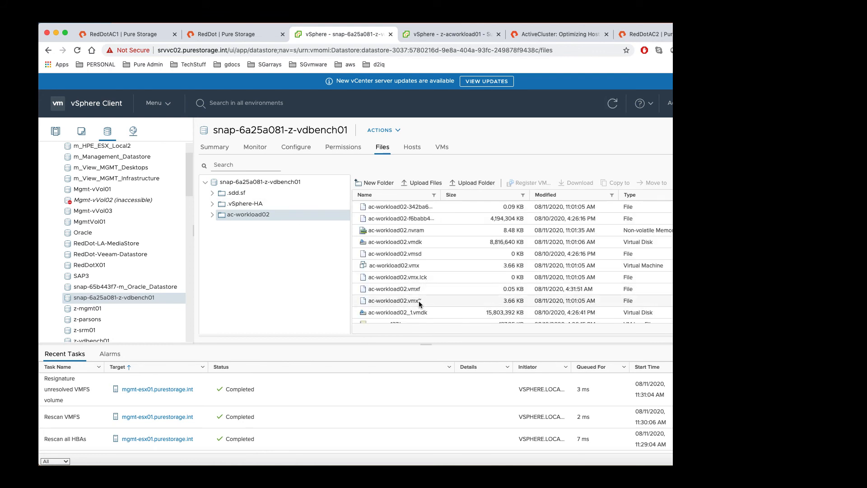
scroll(421, 289, "down", 1)
left_click(422, 260)
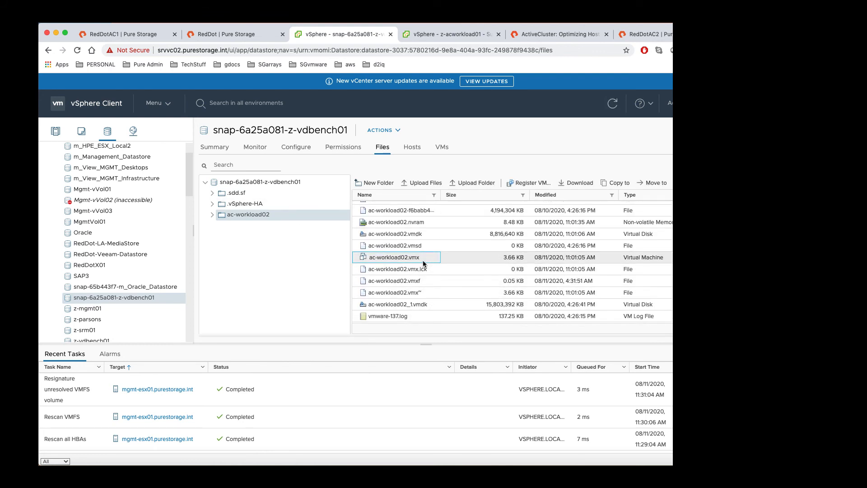
right_click(423, 260)
left_click(409, 256)
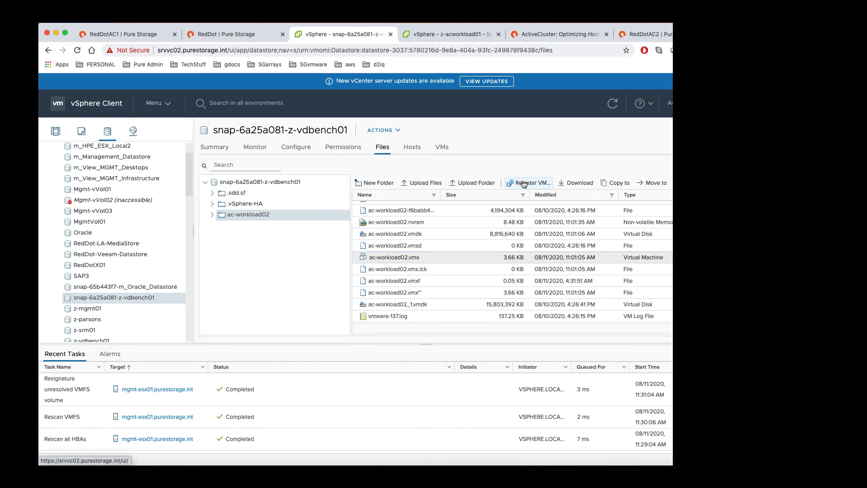
Step: Register ac-workload02.vmx as VM restoredvm in folder retire???? on the MGMT cluster
left_click(524, 183)
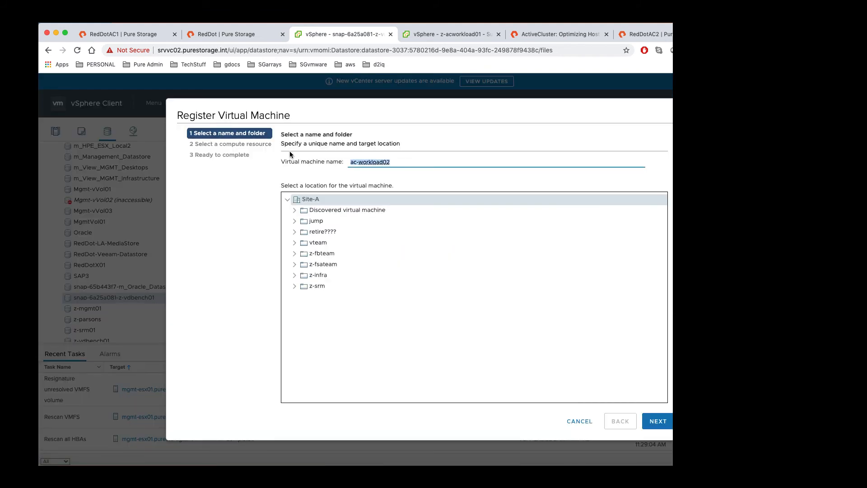
type("restoredvm")
left_click(333, 230)
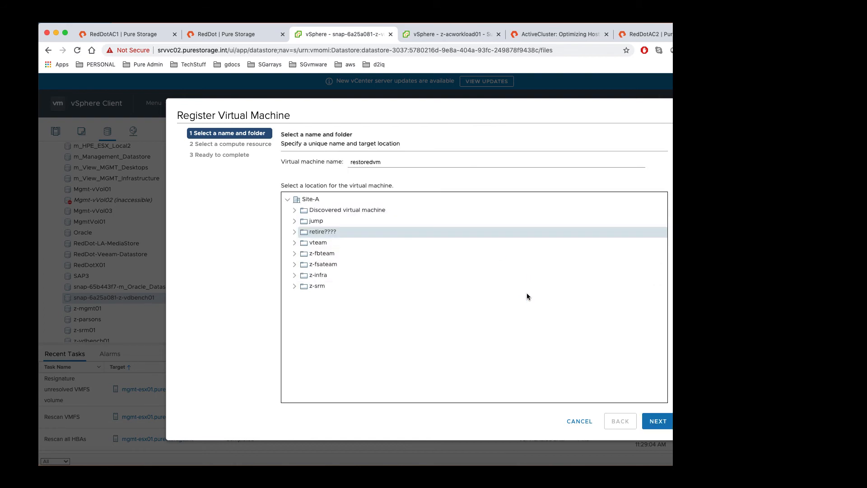
left_click(658, 423)
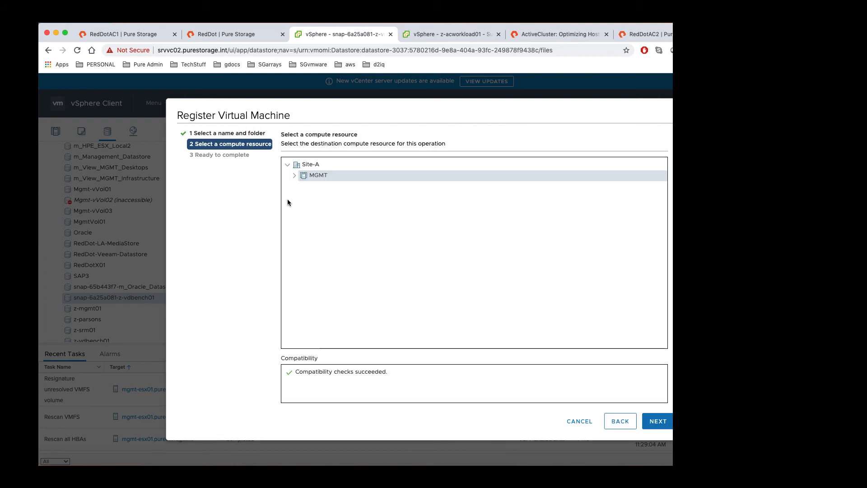
left_click(662, 420)
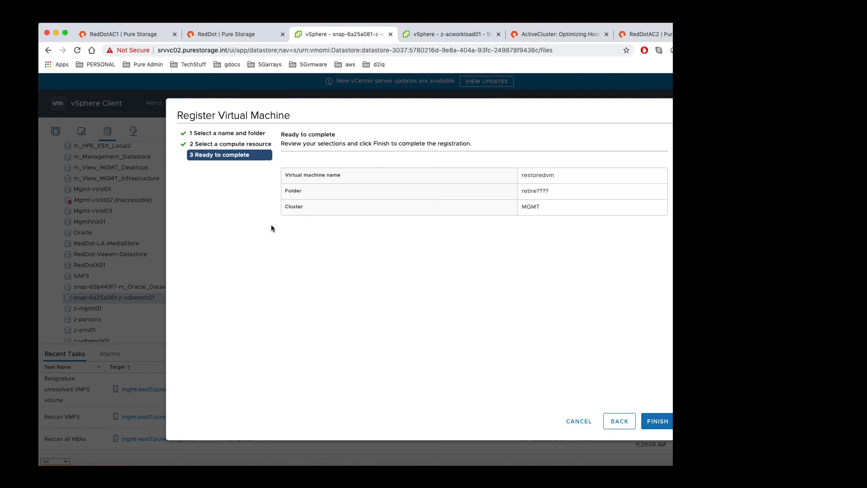
left_click(660, 421)
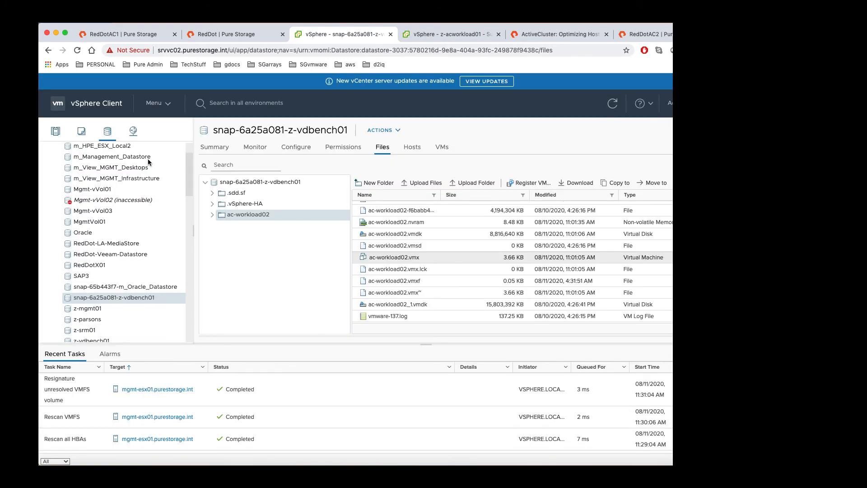
Step: Find restoredvm under Site-A > retire???? in the VMs and Templates inventory
left_click(81, 131)
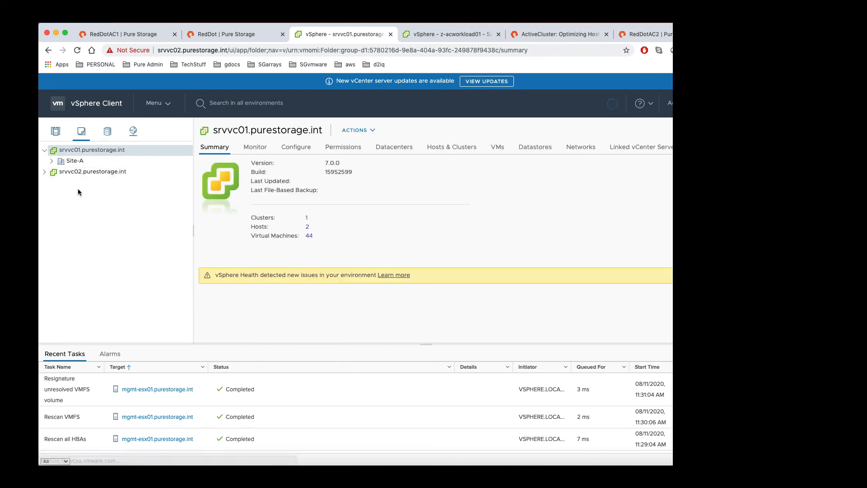
left_click(53, 161)
left_click(136, 193)
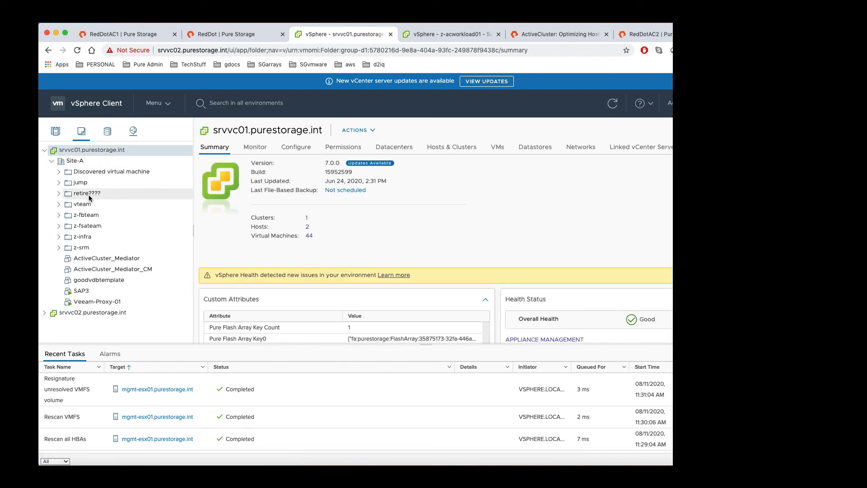
left_click(59, 195)
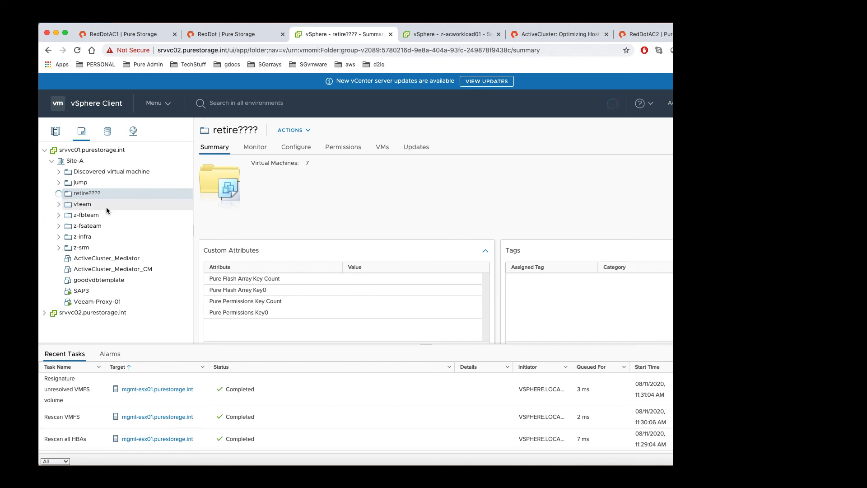
left_click(99, 227)
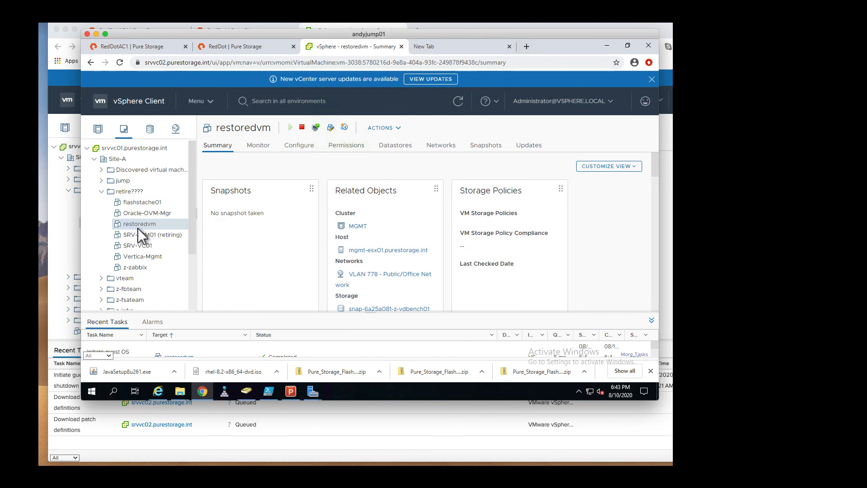
Step: Set restoredvm's Network adapter 1 not to connect at power on
right_click(140, 229)
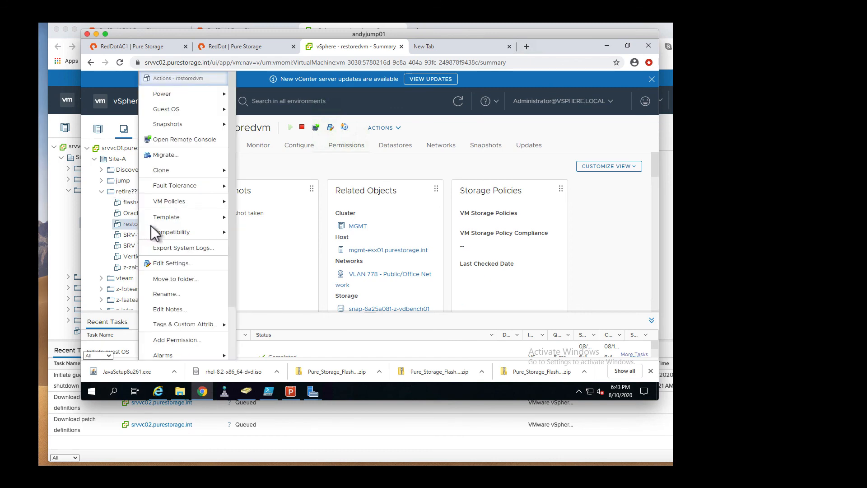
left_click(174, 262)
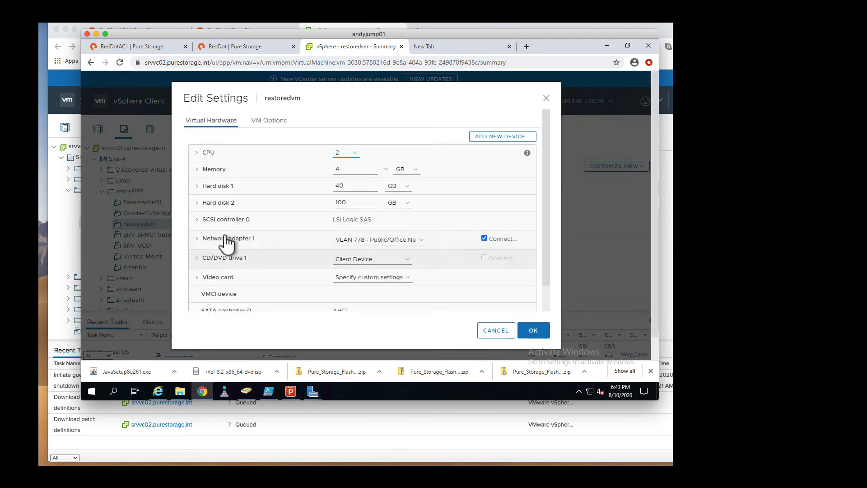
left_click(484, 238)
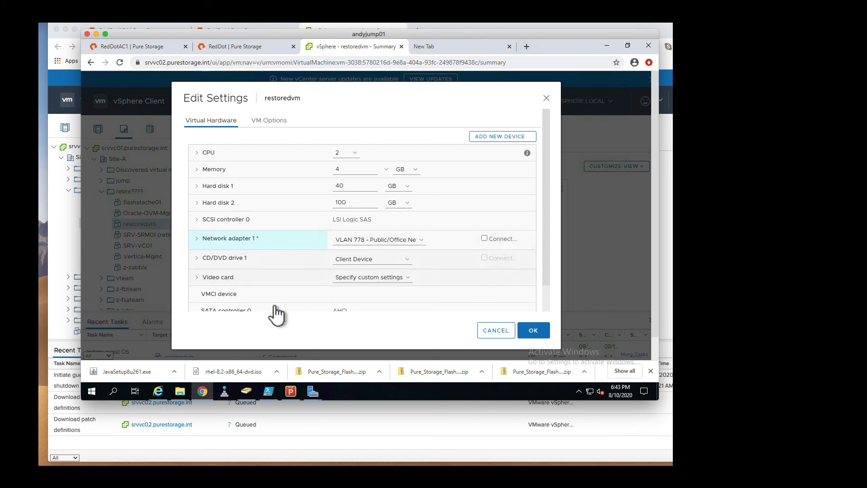
left_click(534, 330)
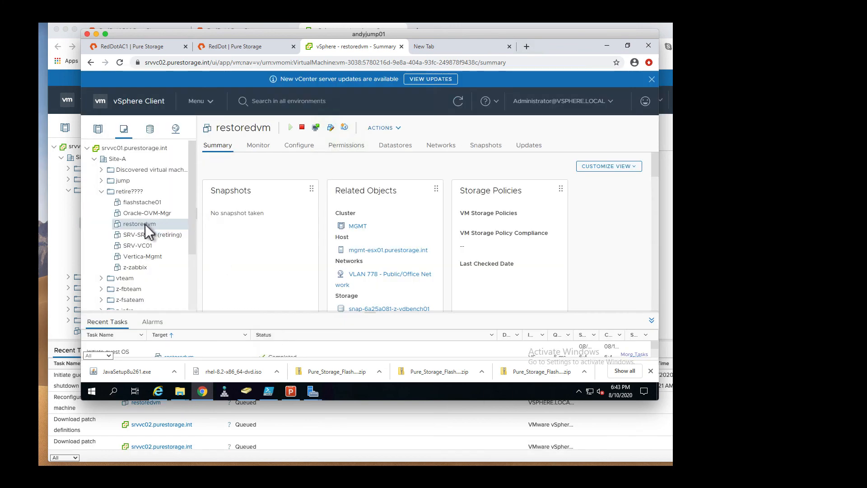
Step: Power on restoredvm
right_click(145, 224)
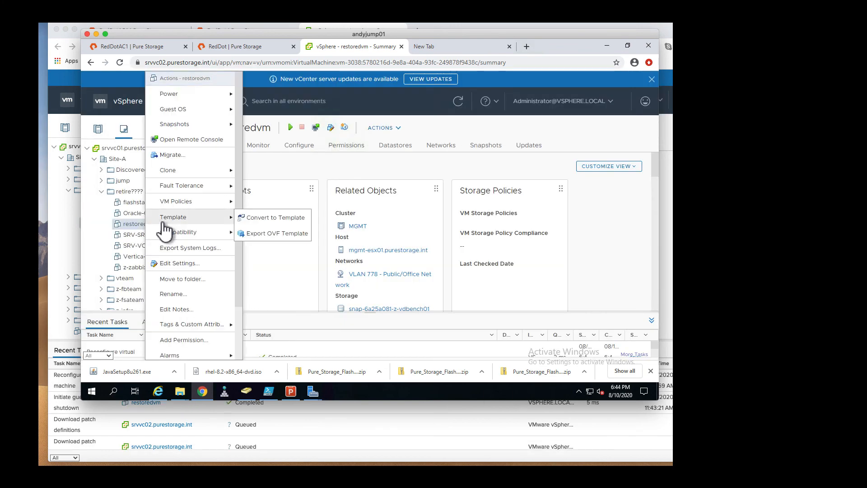
mouse_move(194, 95)
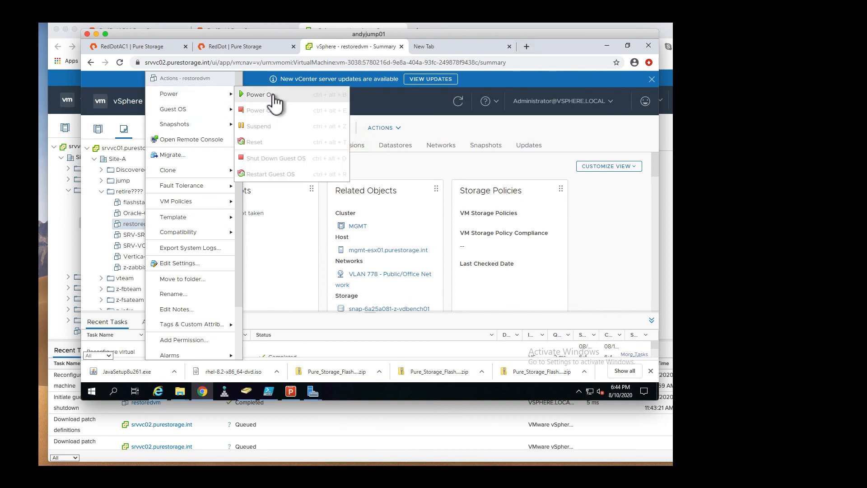
left_click(273, 95)
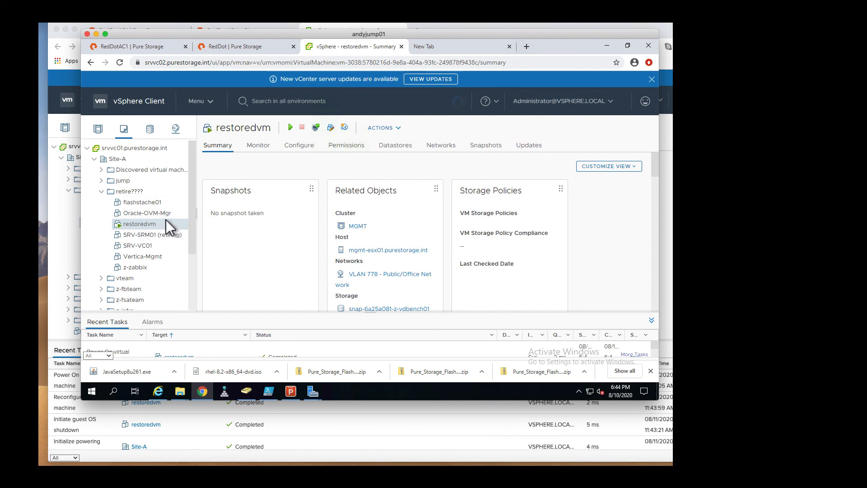
Step: Open restoredvm's web console and sign in to Windows with the account password
left_click(315, 128)
left_click(469, 256)
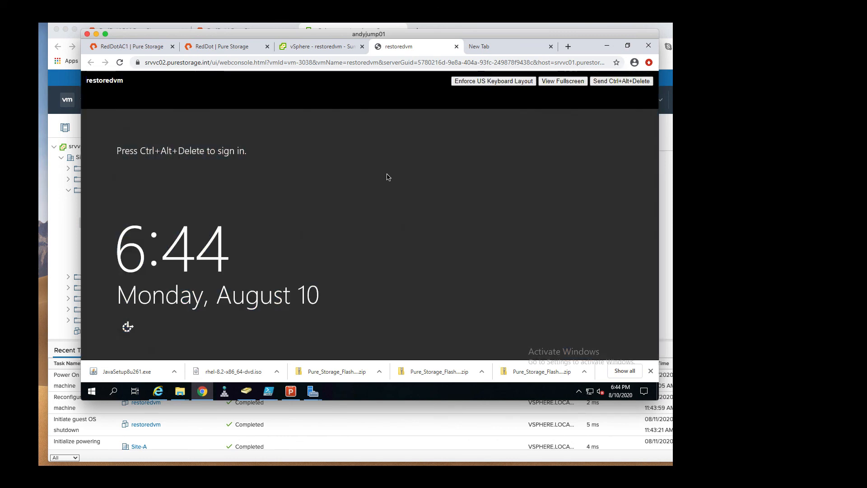
left_click(632, 82)
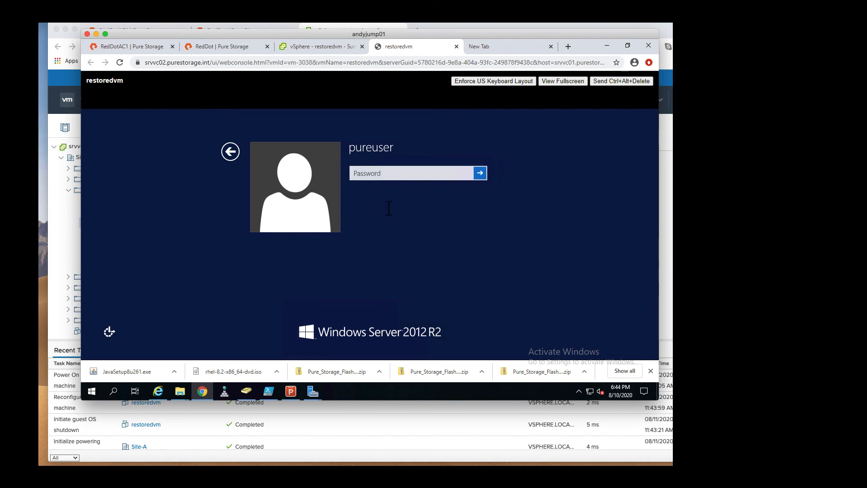
left_click(387, 173)
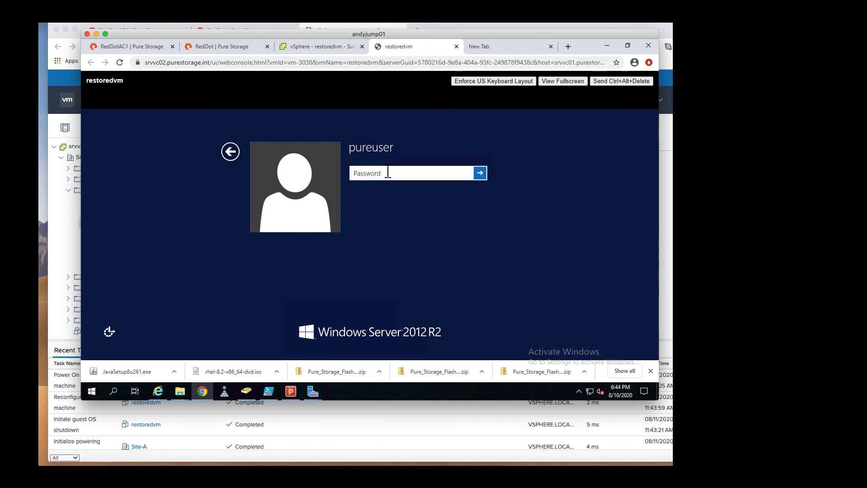
type("********")
key("Return")
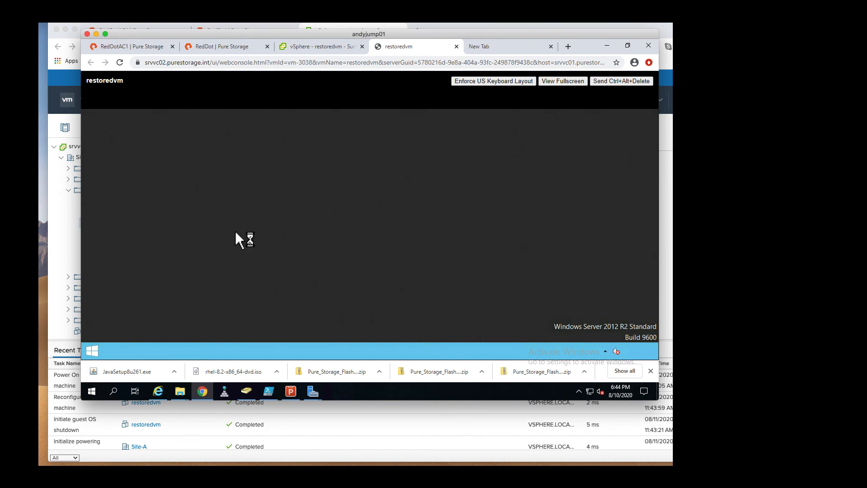
Step: Dismiss Shutdown Event Tracker, minimize Server Manager, and open the 3rdsite file in Notepad
left_click(412, 292)
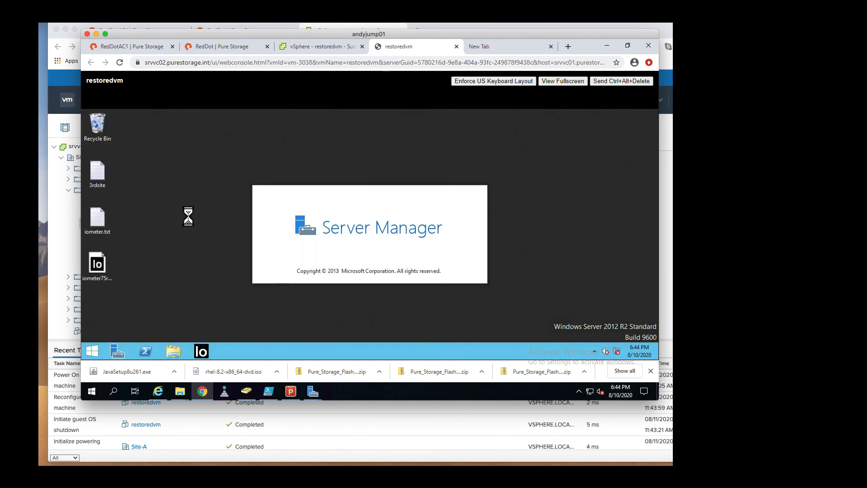
left_click(622, 113)
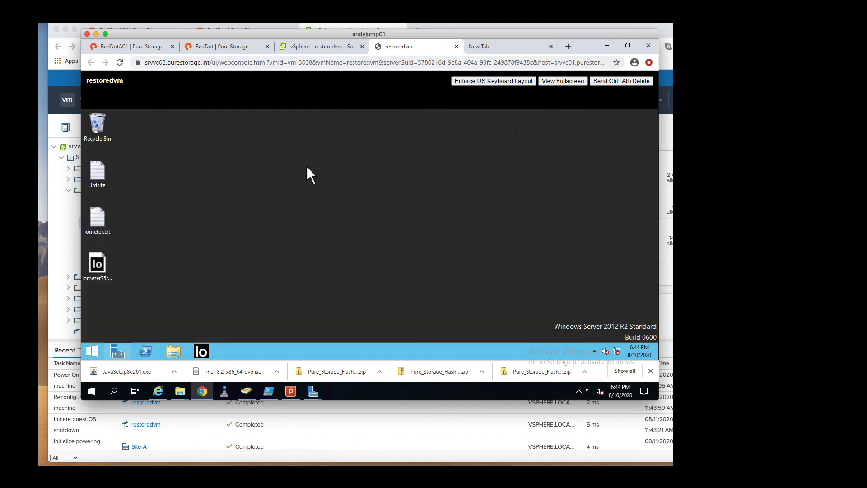
double_click(99, 172)
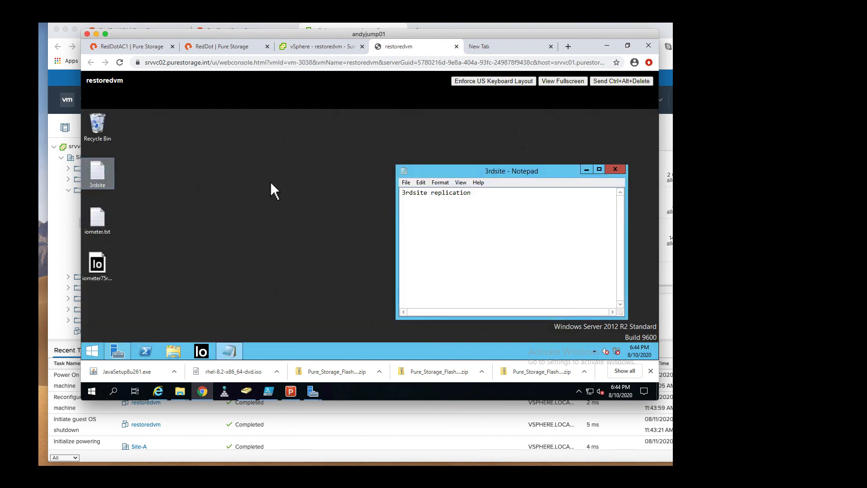
left_click(440, 217)
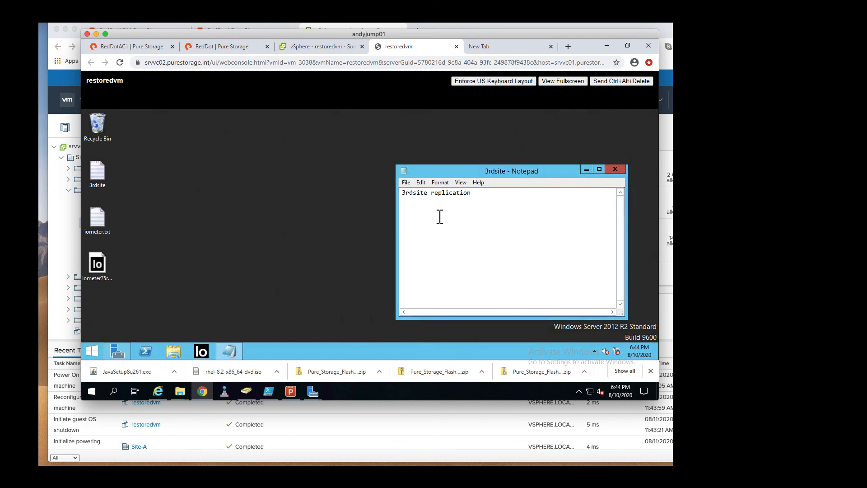